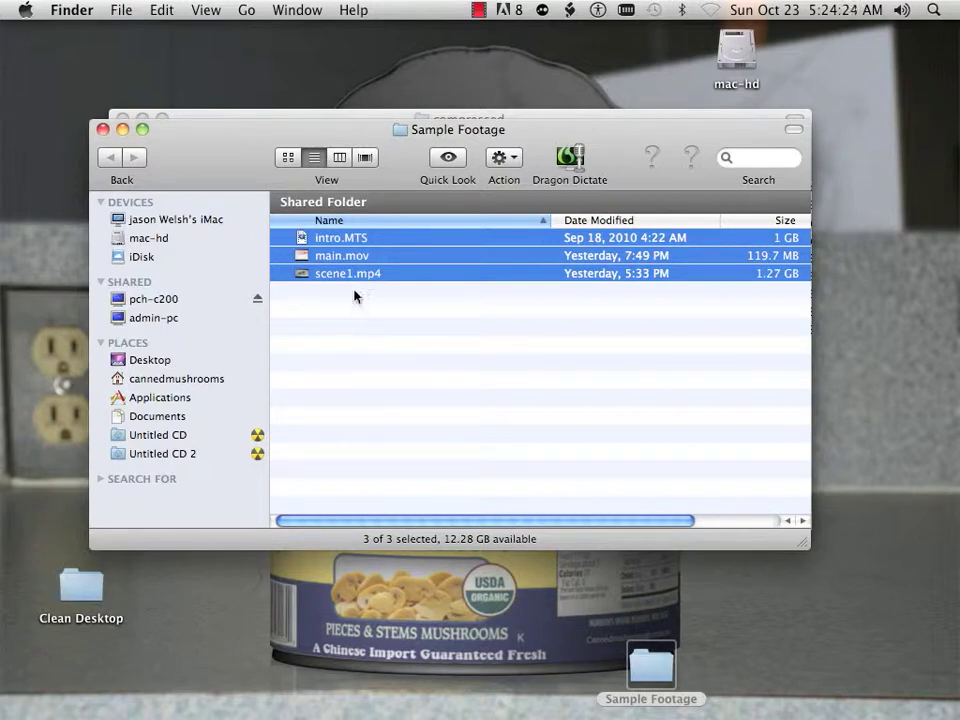
Step: Look through the three clips intro.MTS, main.mov and scene1.mp4 in the Sample Footage folder
left_click(346, 321)
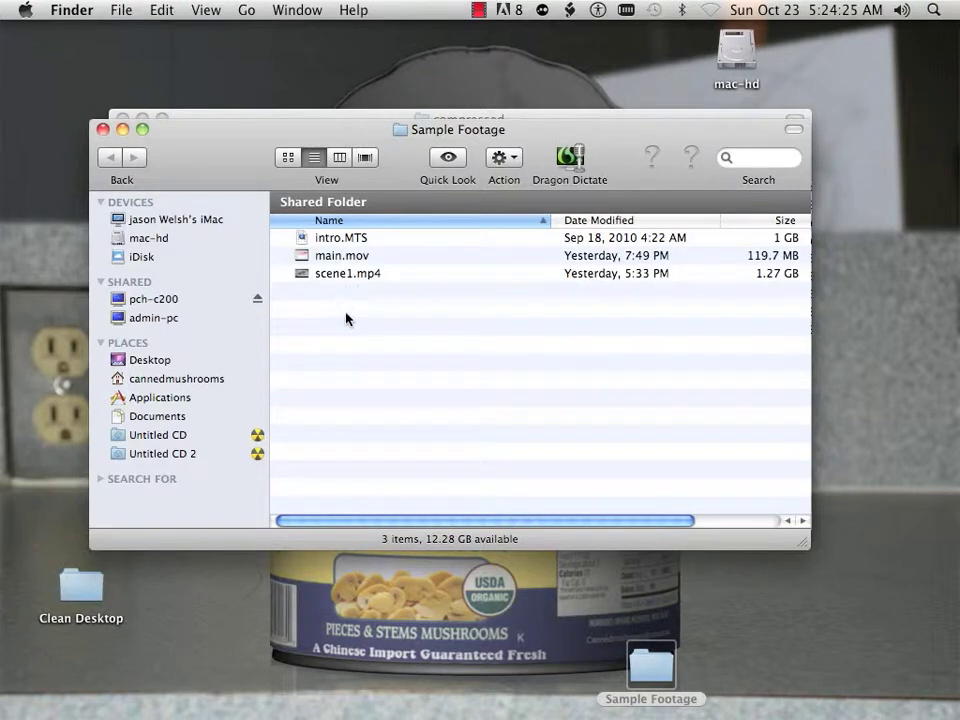
left_click(348, 244)
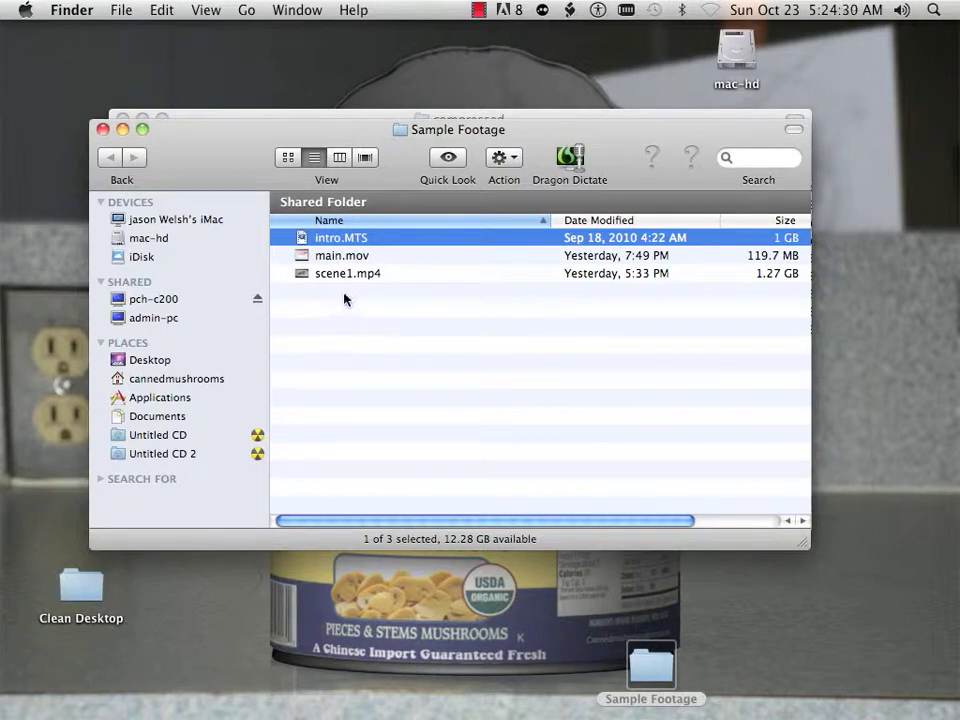
left_click(344, 258)
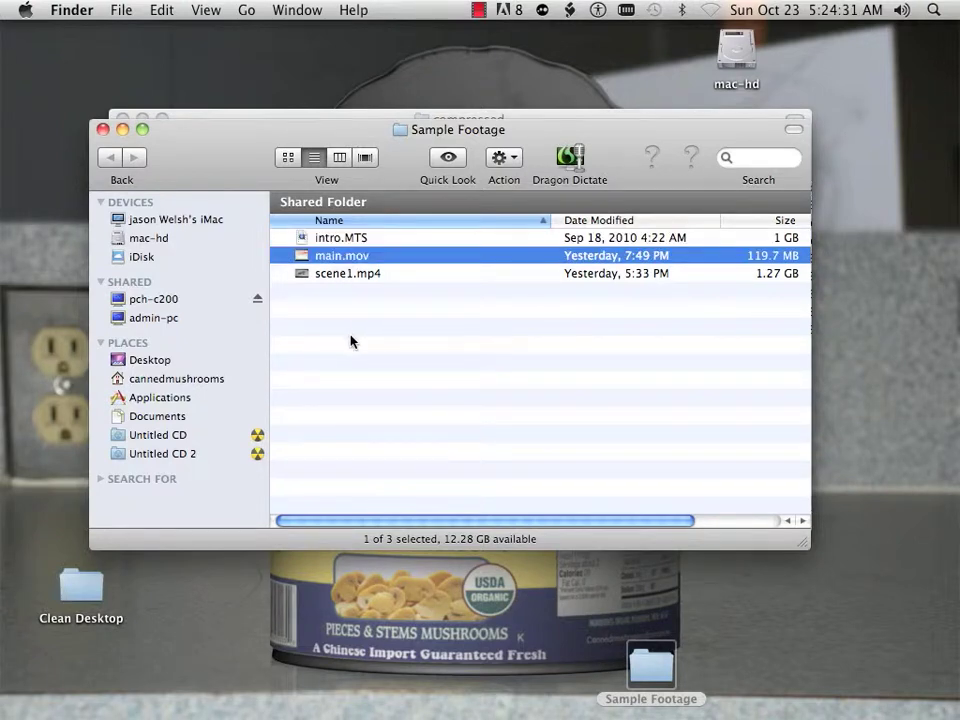
left_click(355, 276)
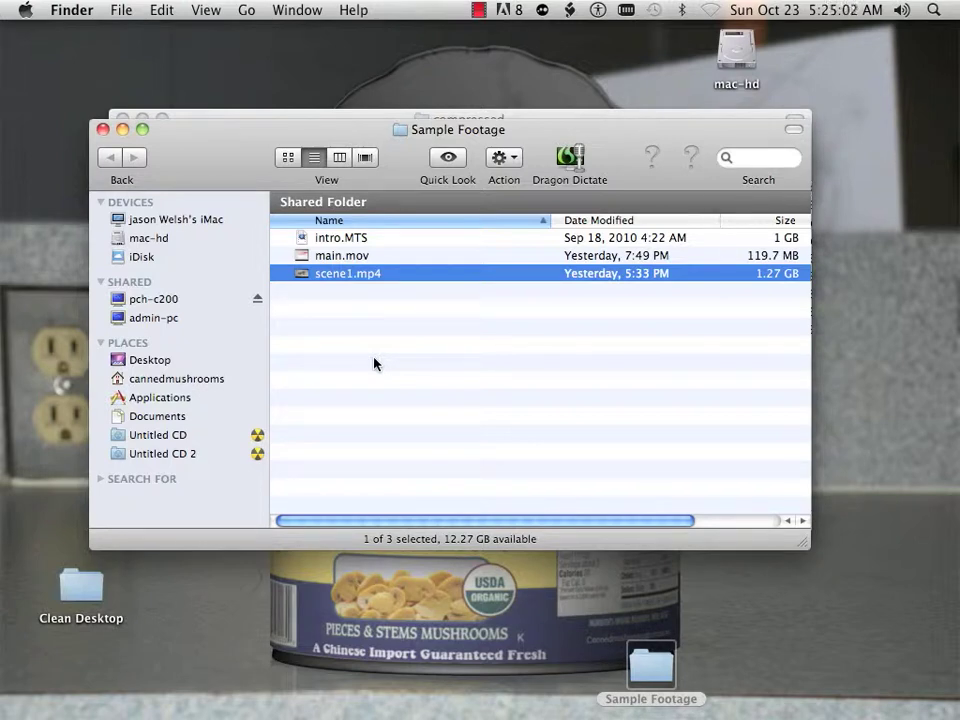
left_click(329, 241)
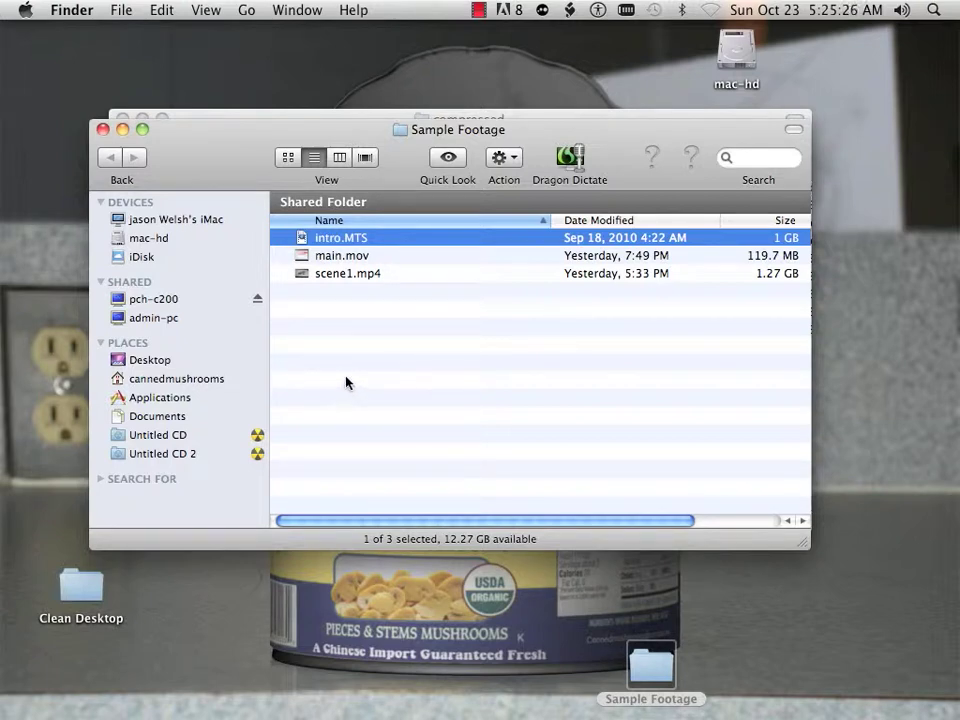
right_click(340, 242)
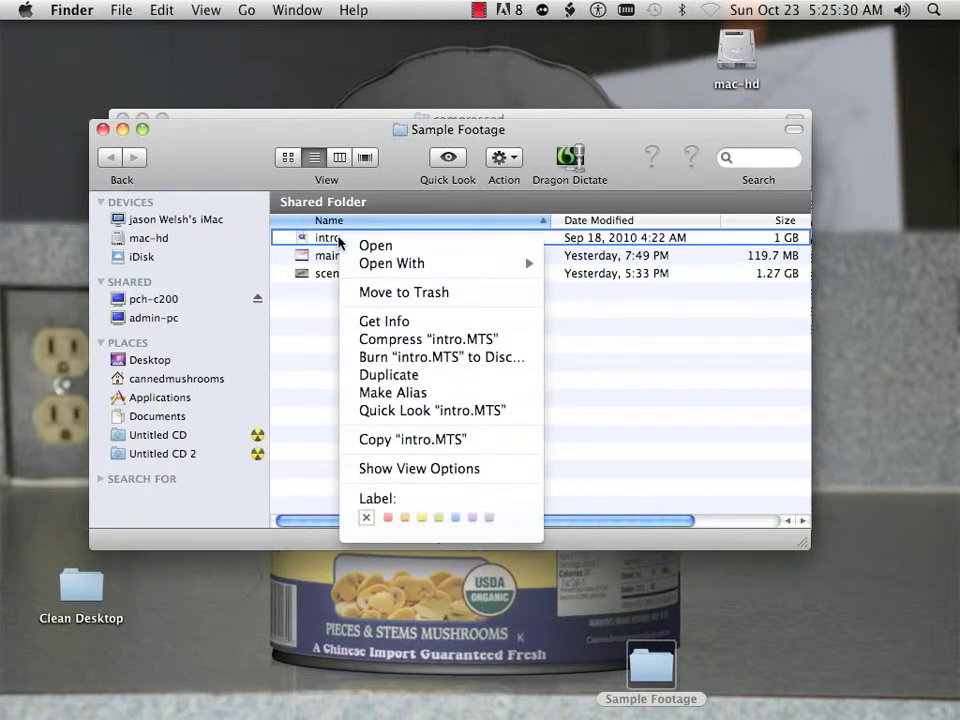
mouse_move(370, 264)
left_click(236, 142)
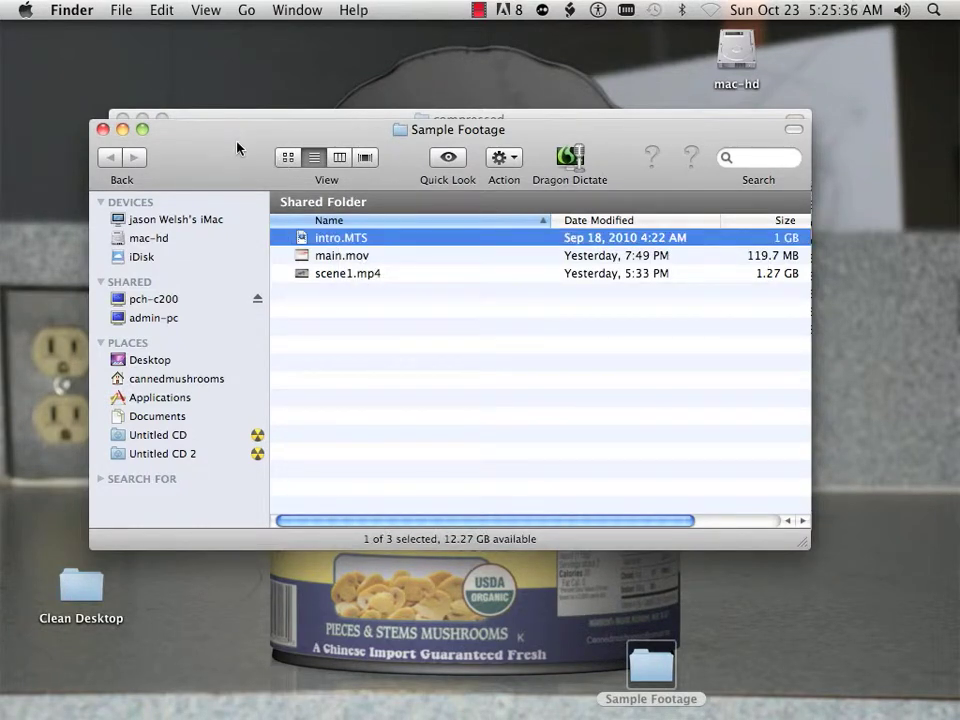
Step: Launch VLC from the Applications folder
left_click(246, 9)
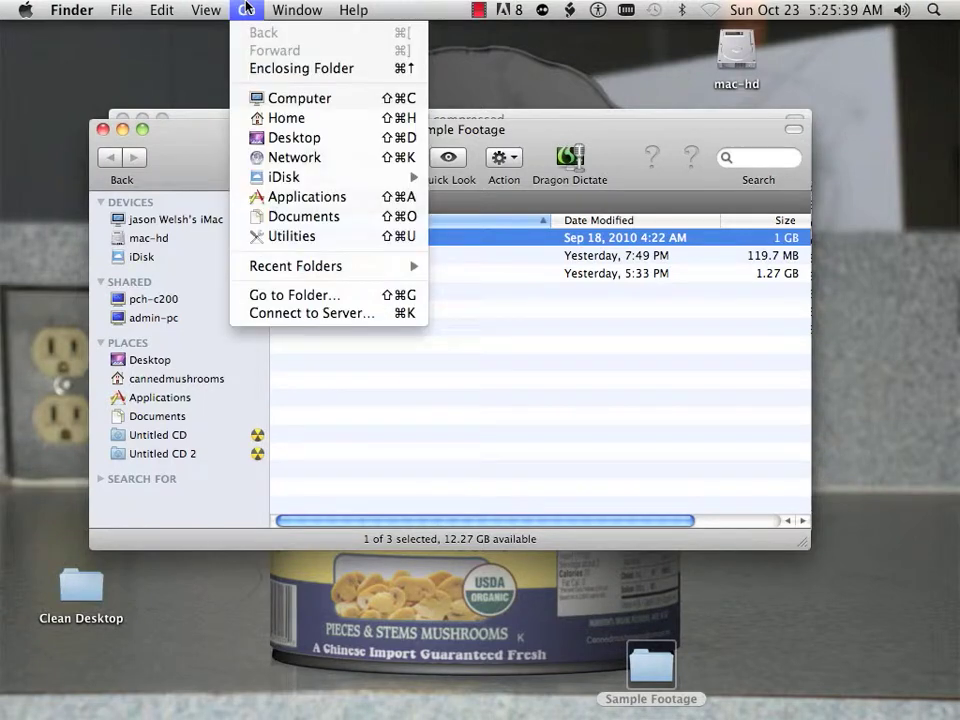
left_click(294, 196)
scroll(414, 401, "down", 15)
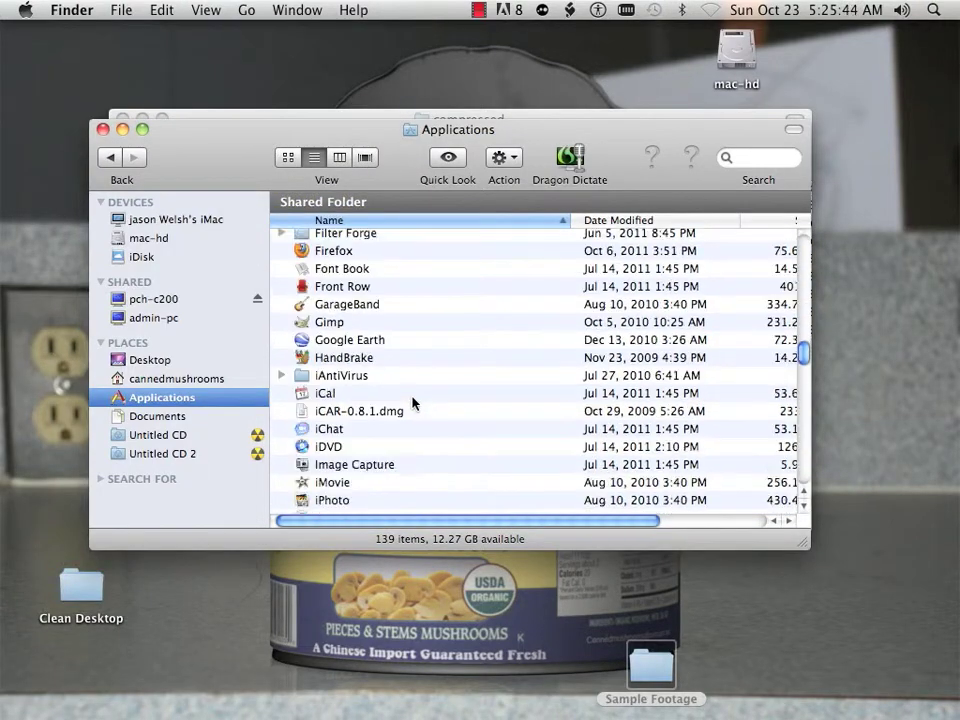
scroll(388, 413, "down", 15)
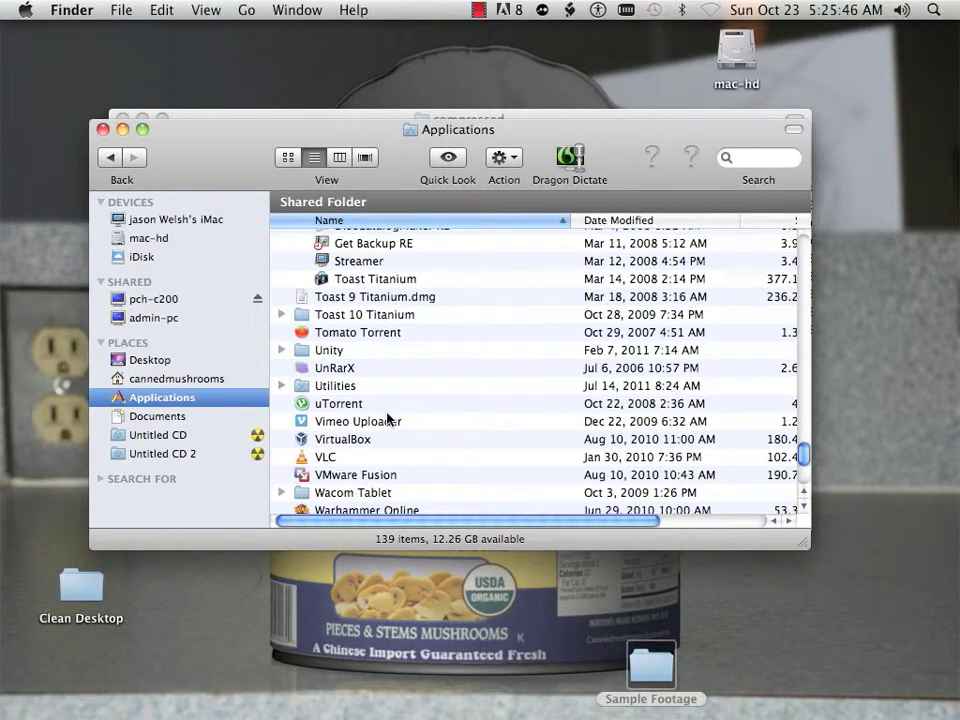
double_click(328, 398)
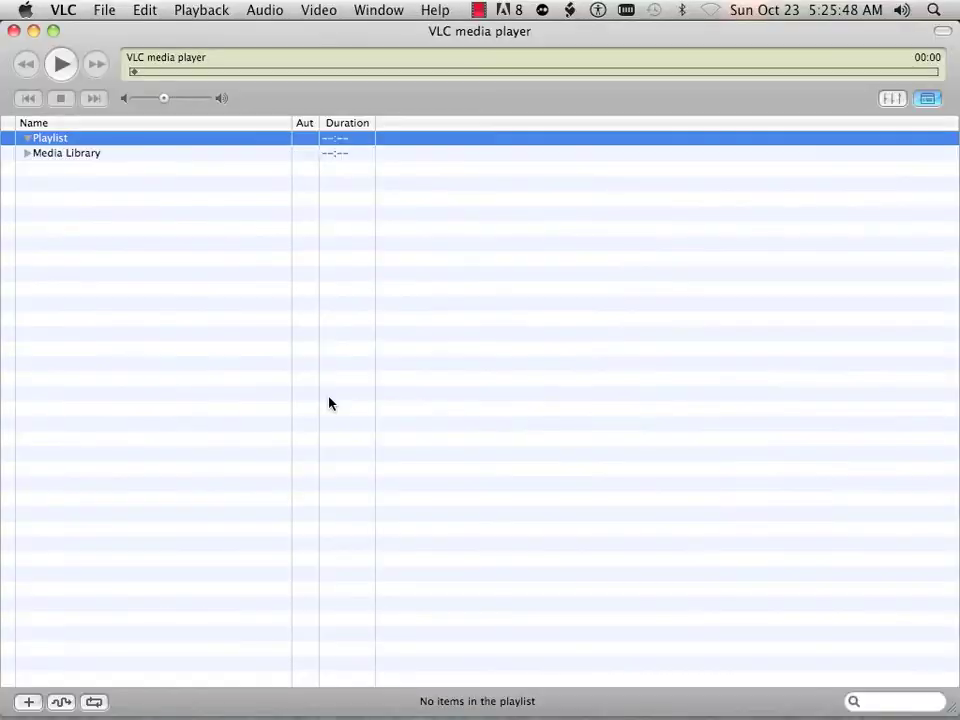
Step: Add intro.MTS, main.mov and scene1.mp4 from the desktop's Sample Footage folder to the VLC playlist
left_click_drag(356, 43, 729, 76)
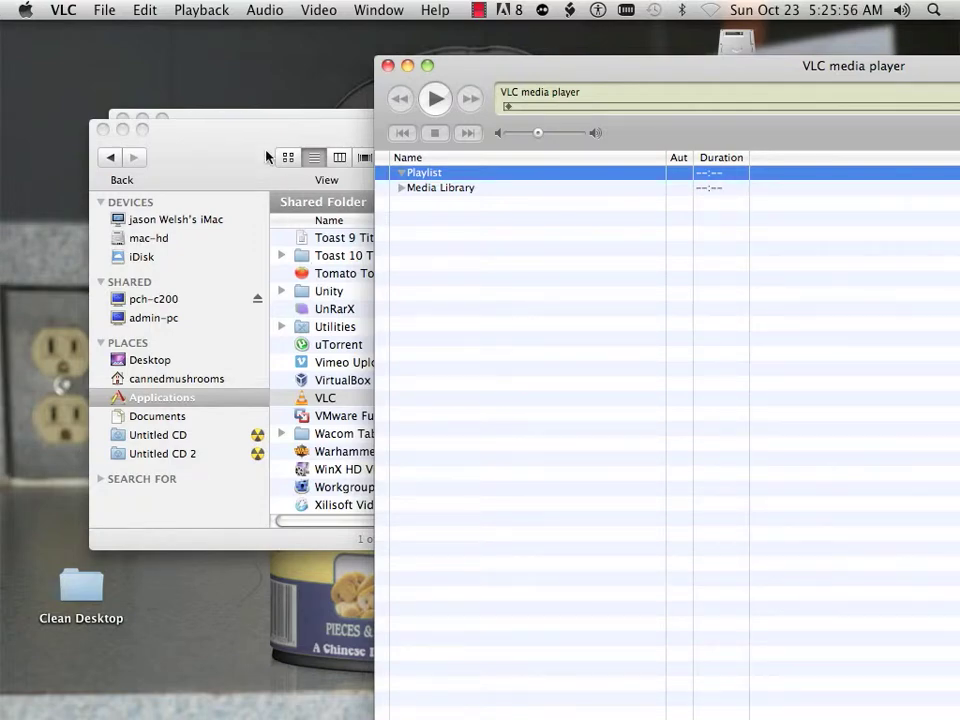
left_click_drag(265, 160, 164, 391)
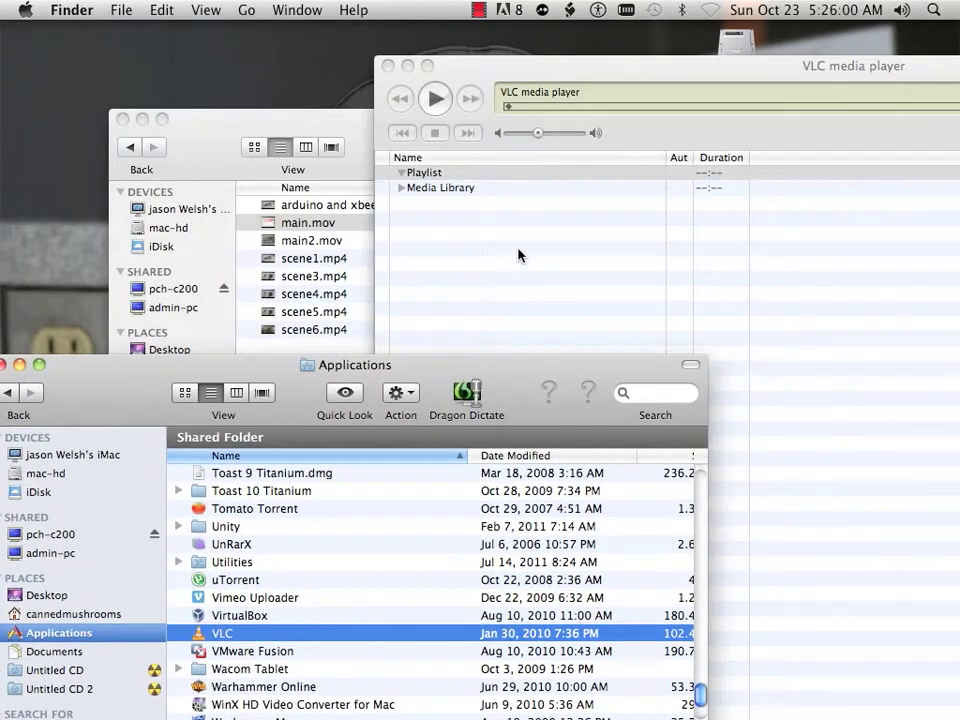
left_click_drag(201, 450, 436, 273)
left_click(303, 420)
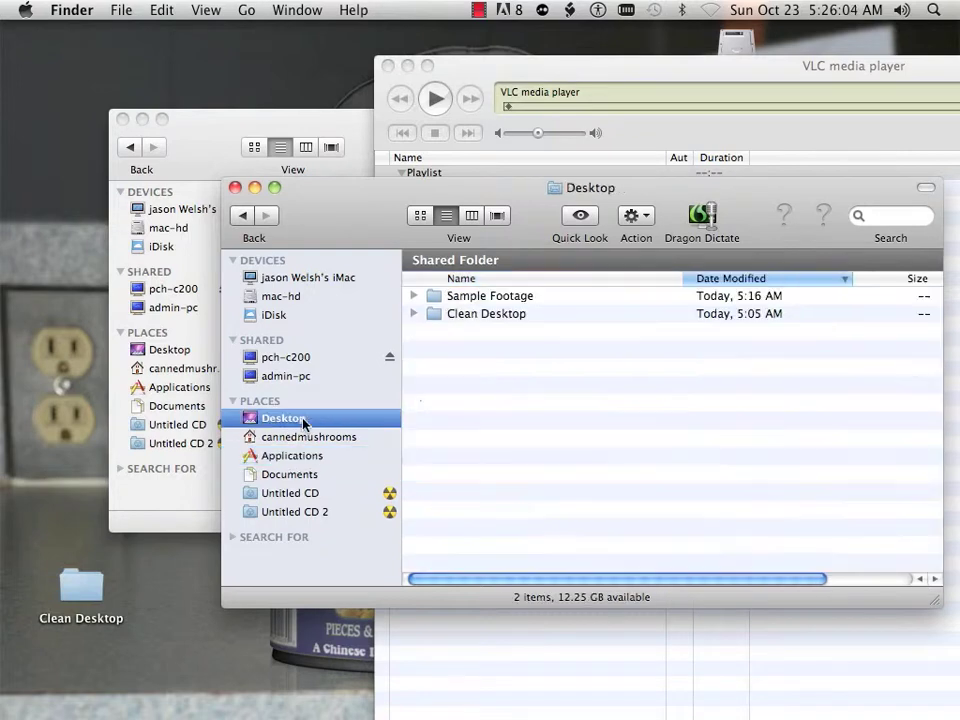
double_click(497, 300)
left_click_drag(518, 203, 269, 370)
left_click_drag(261, 516, 566, 284)
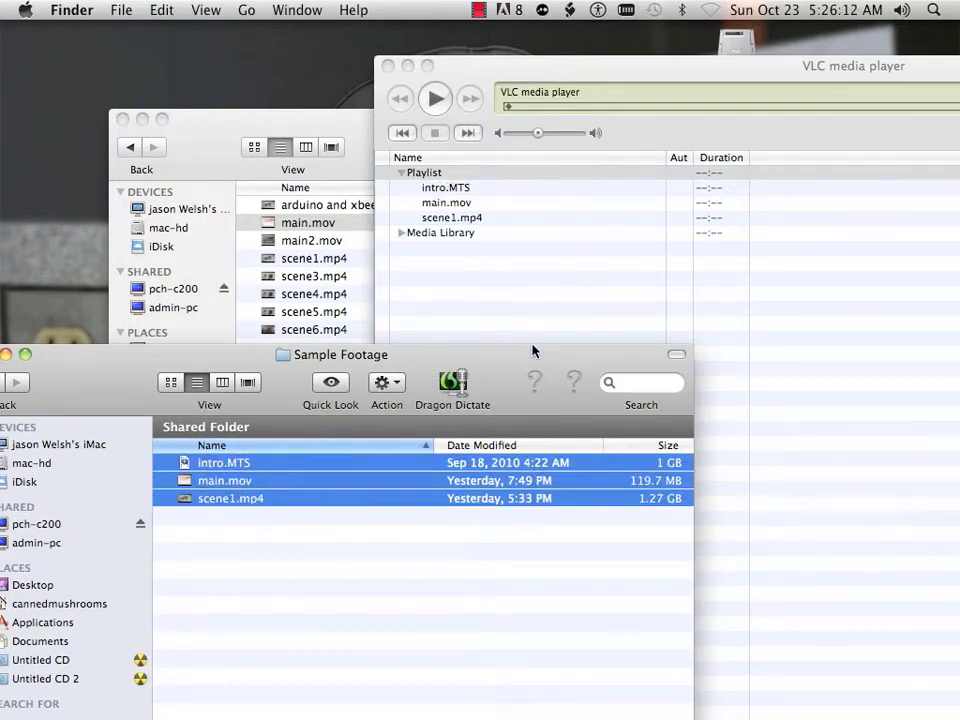
Step: Uncover the VLC playlist window and open the media information for intro.MTS
left_click_drag(528, 350, 350, 481)
left_click_drag(360, 140, 389, 511)
left_click_drag(491, 76, 221, 87)
left_click(188, 201)
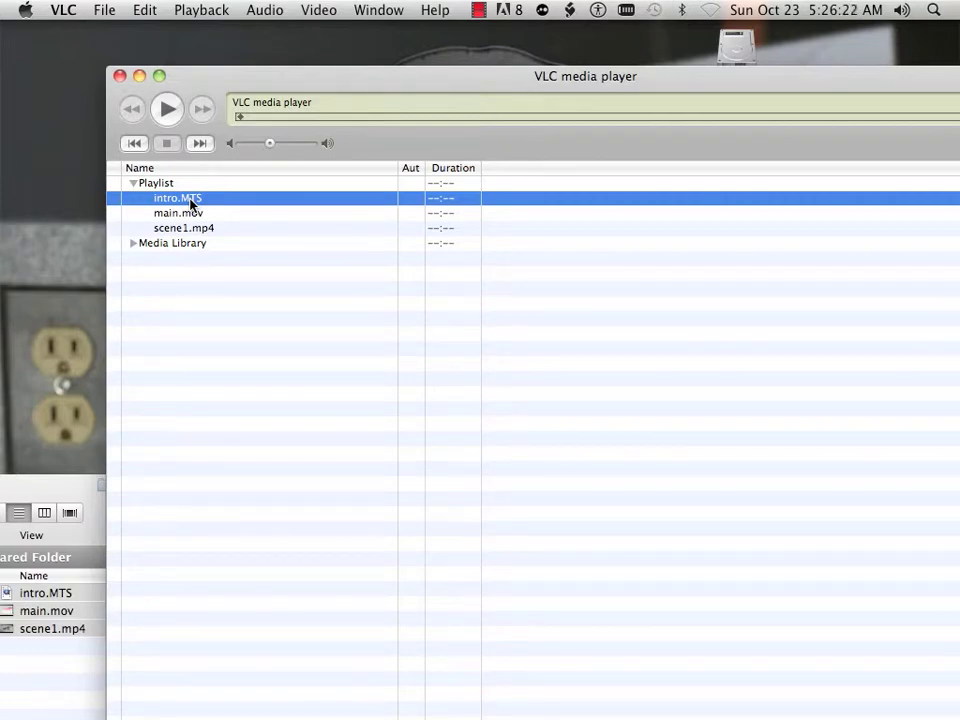
right_click(191, 203)
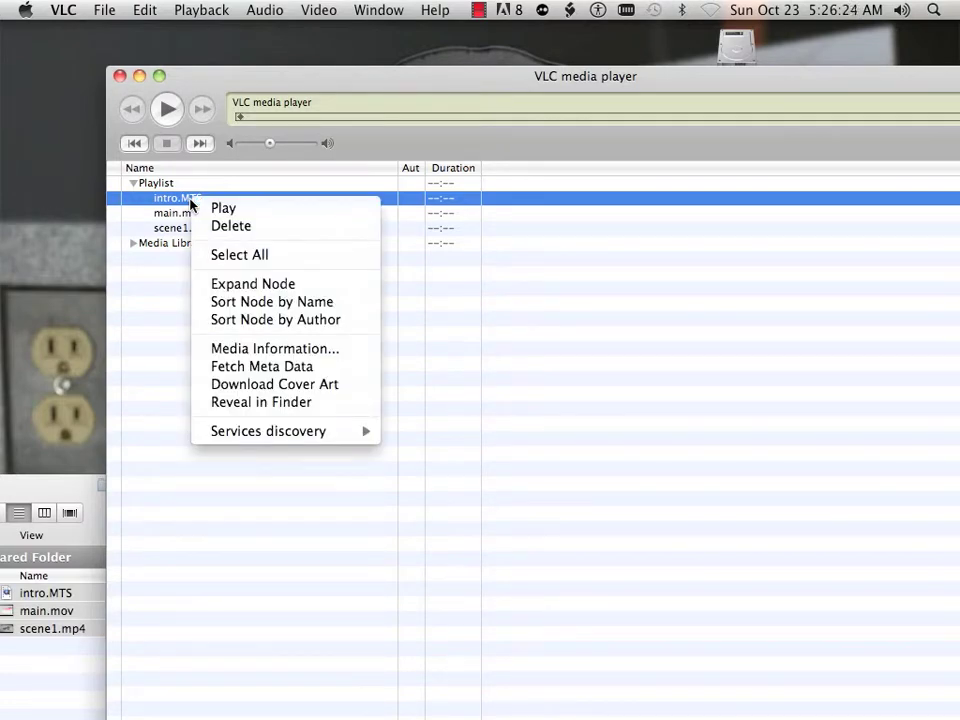
left_click(327, 353)
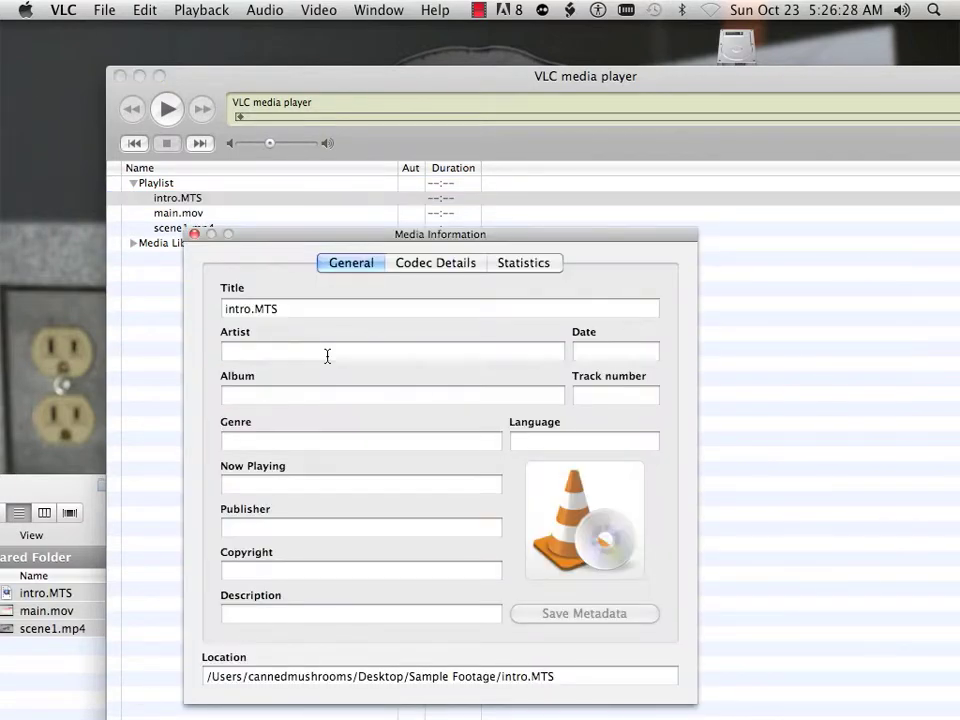
Step: Check the codec details, general data and statistics of intro.MTS, closing the media information window when done
left_click(426, 268)
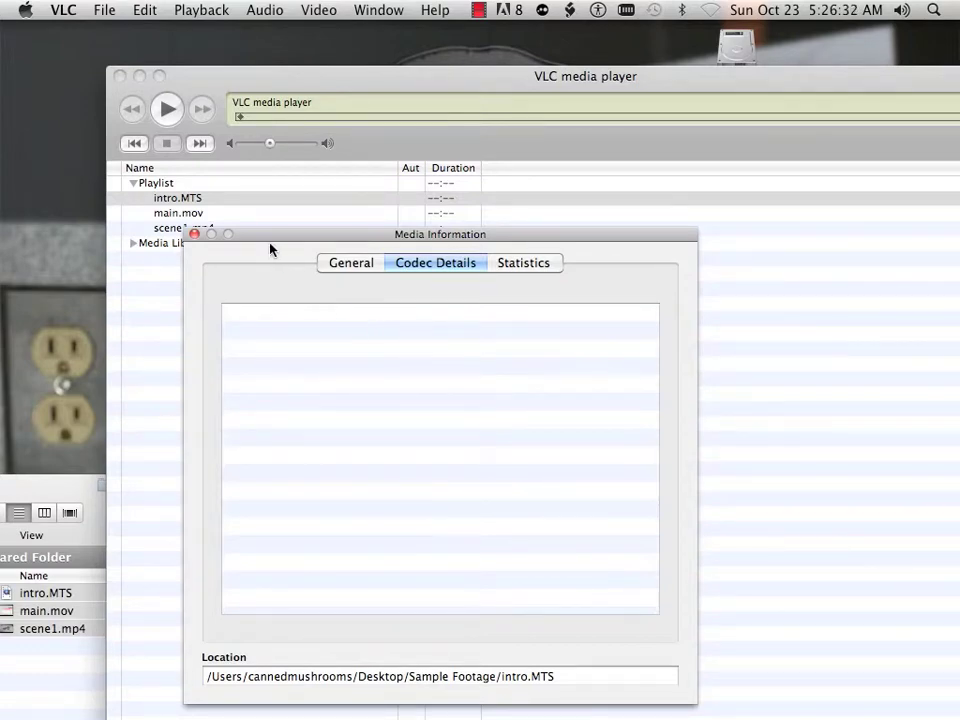
left_click_drag(269, 245, 388, 169)
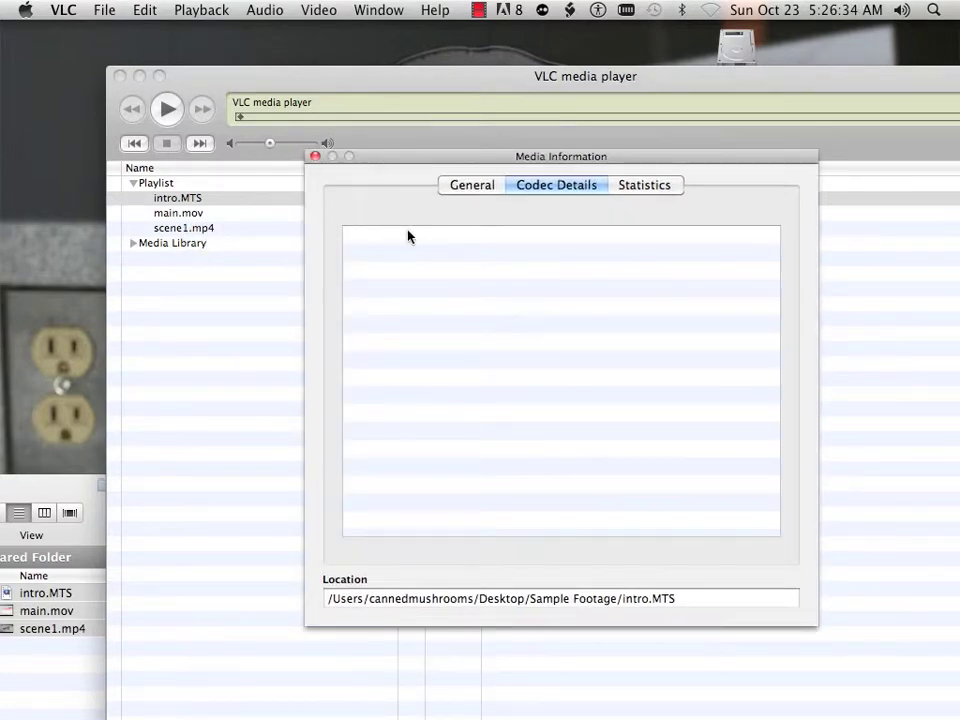
left_click(437, 239)
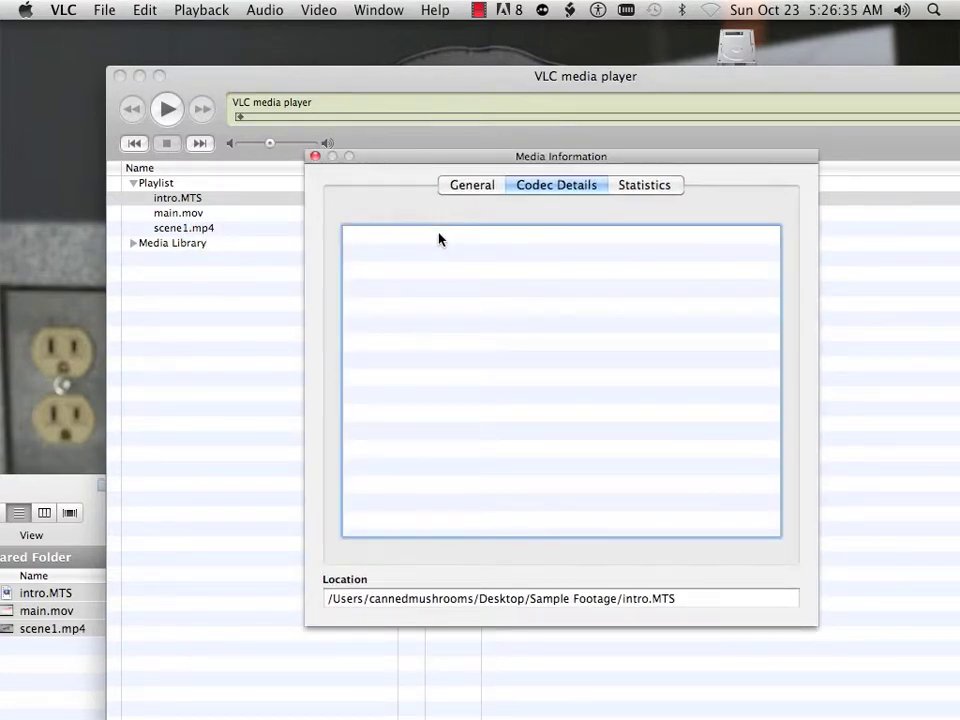
left_click(534, 192)
left_click(474, 188)
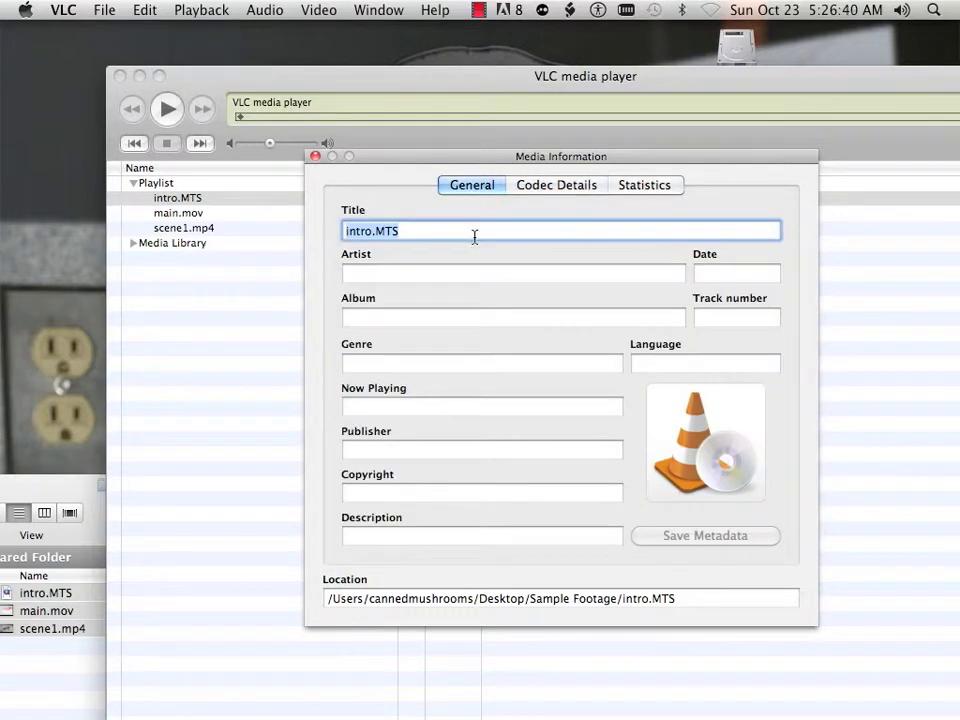
left_click(643, 183)
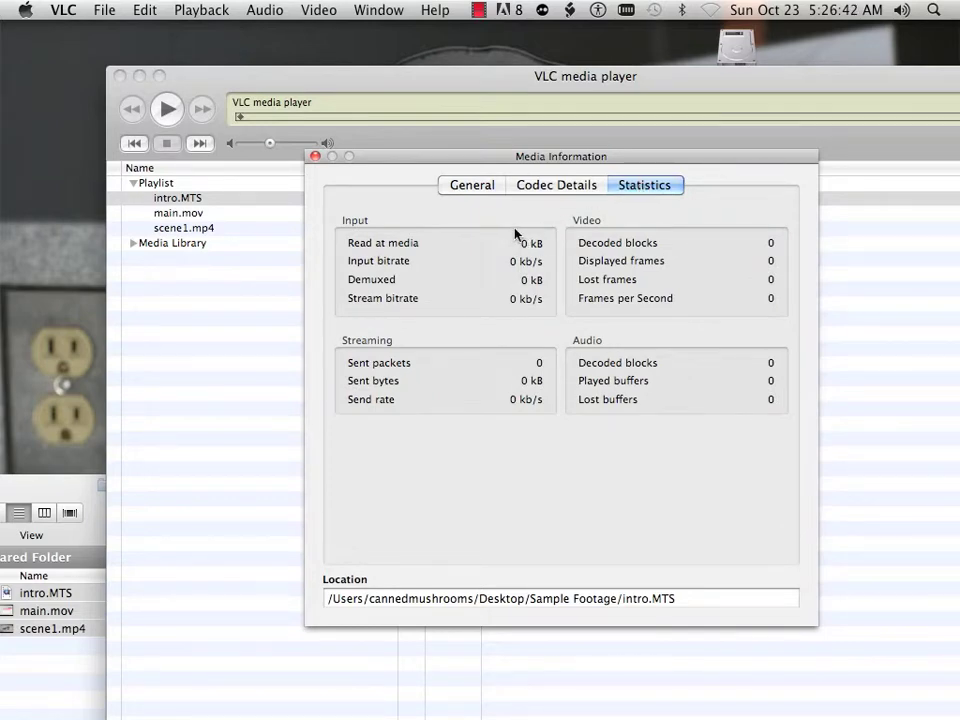
left_click(568, 192)
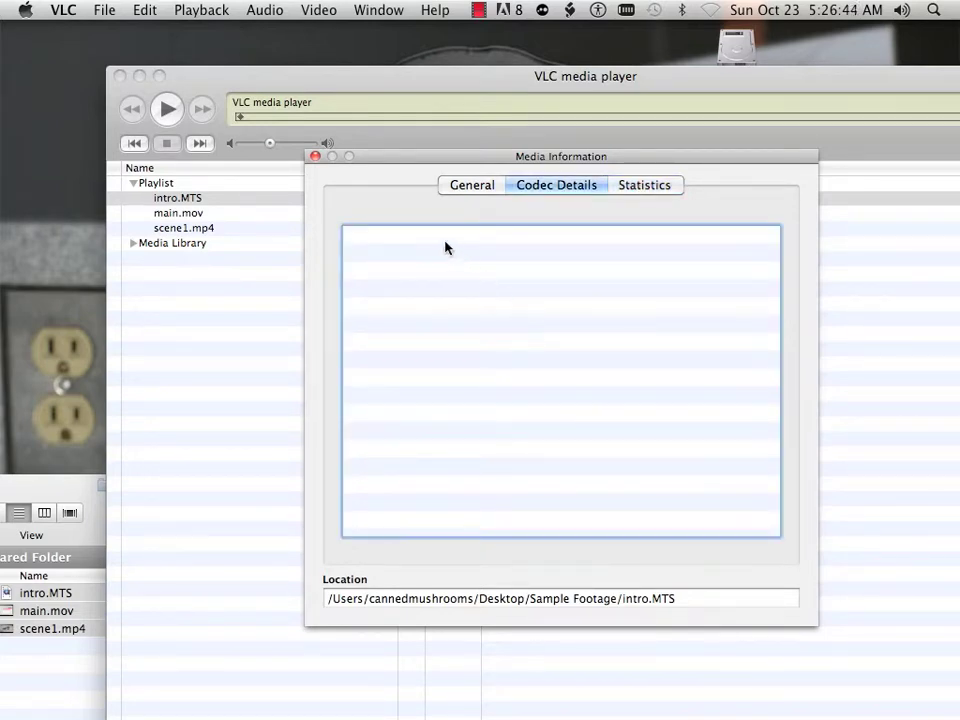
left_click(315, 157)
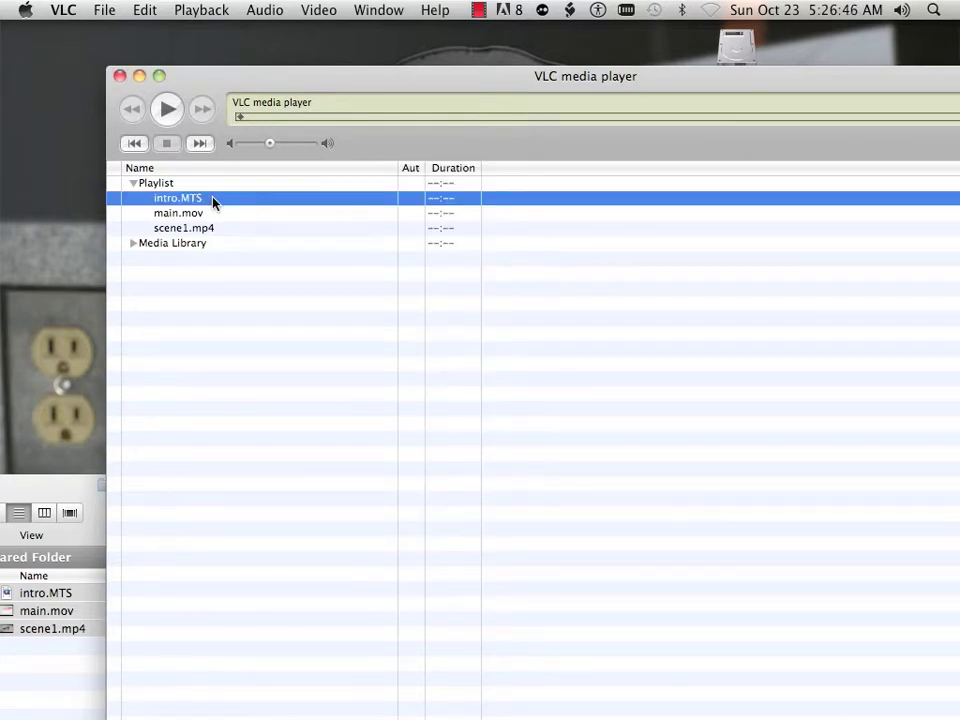
Step: Play intro.MTS from the playlist and lower the system volume to the minimum
right_click(214, 204)
left_click(245, 210)
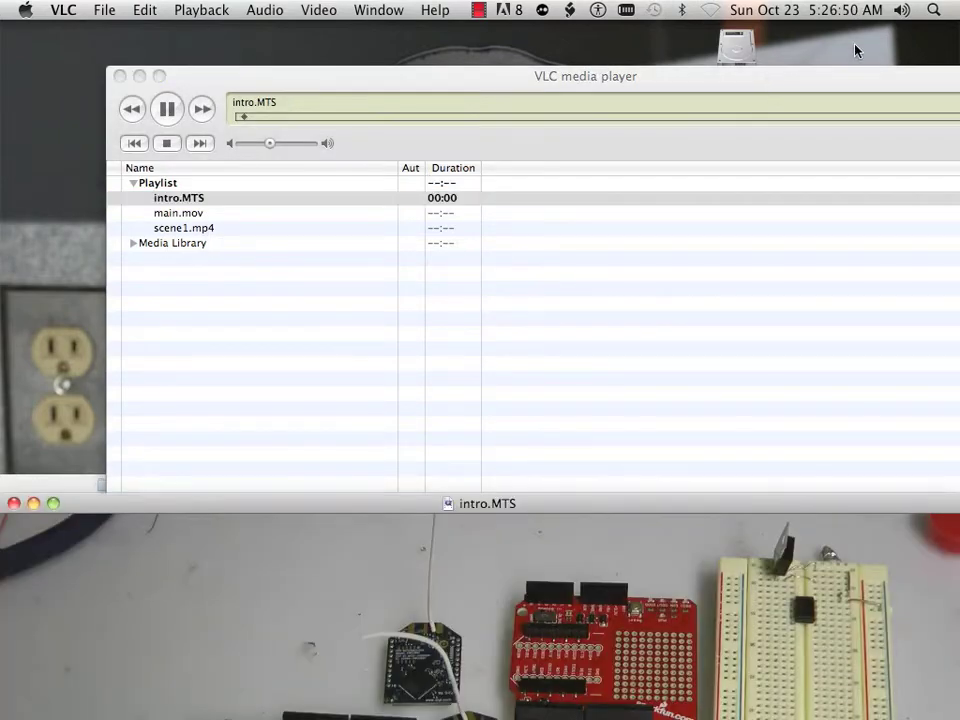
left_click(901, 9)
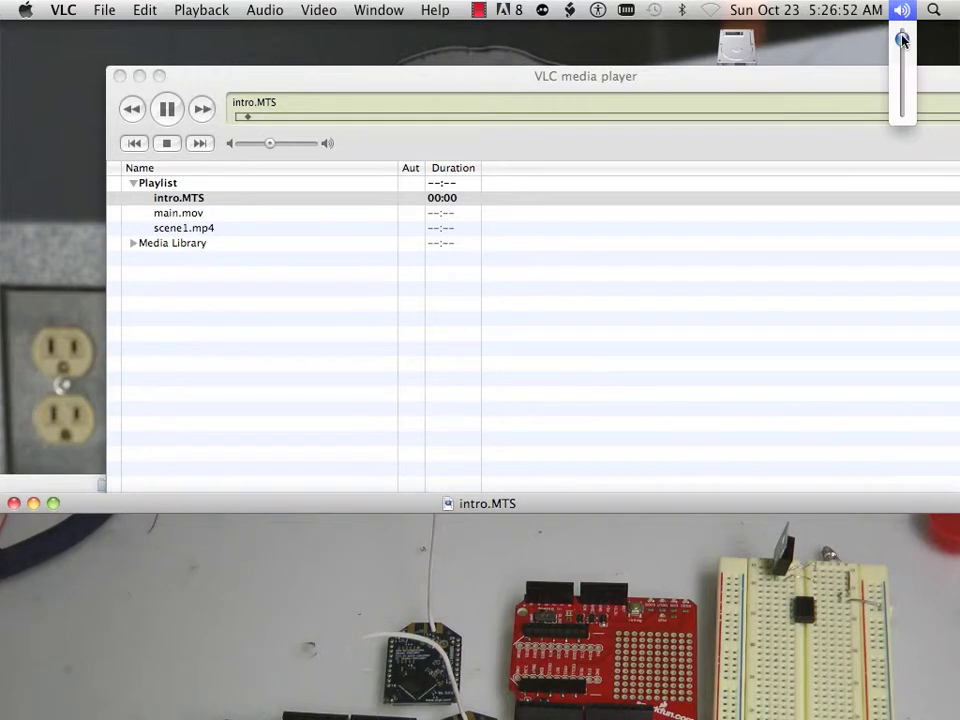
left_click_drag(902, 34, 900, 90)
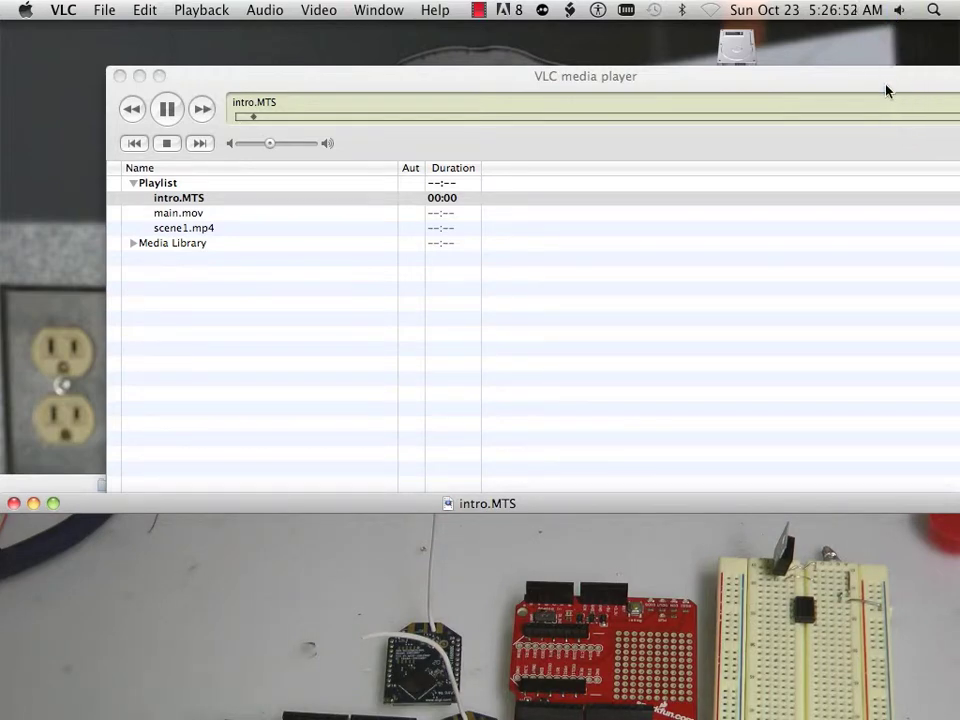
left_click_drag(160, 505, 232, 149)
left_click(900, 10)
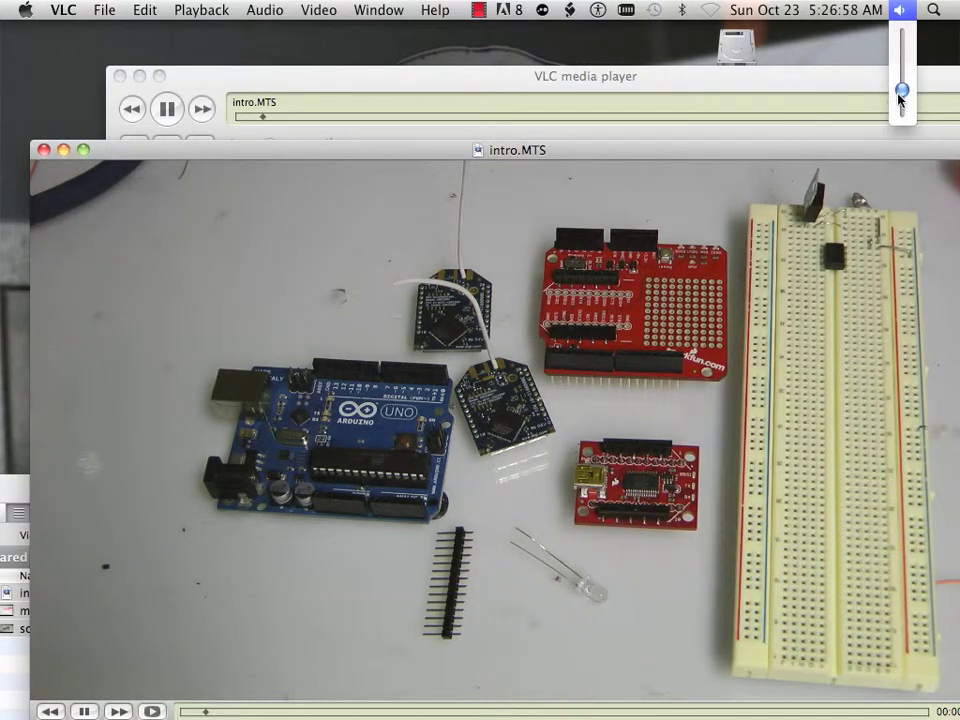
left_click_drag(900, 96, 900, 110)
left_click_drag(901, 90, 900, 119)
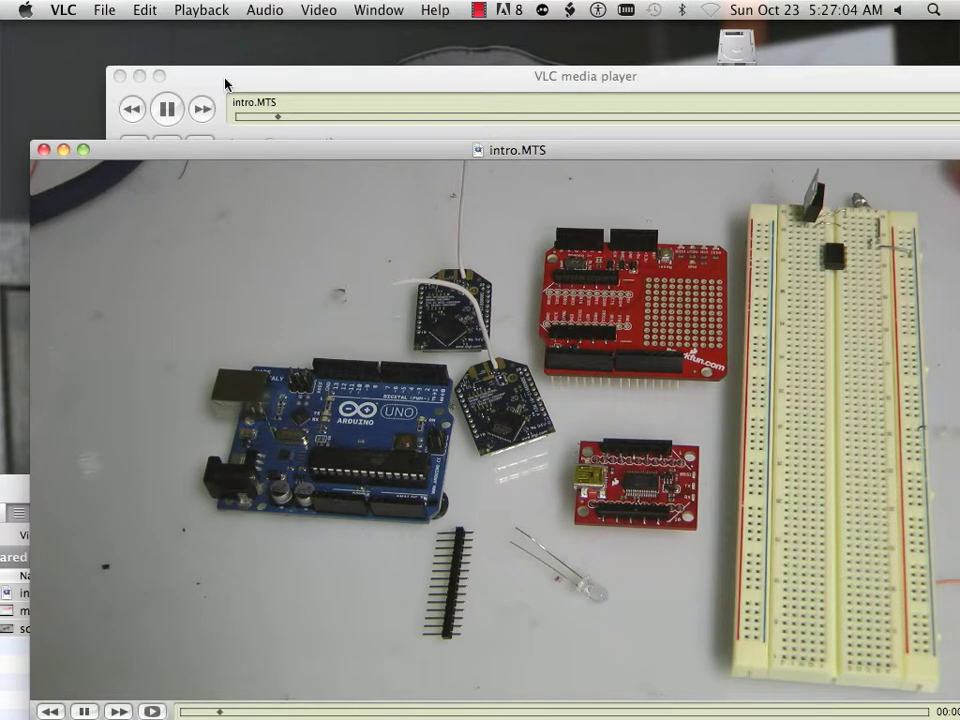
Step: Pause intro.MTS and show the Stream 0 codec details in its media information
left_click(169, 108)
left_click_drag(272, 148, 376, 416)
right_click(214, 204)
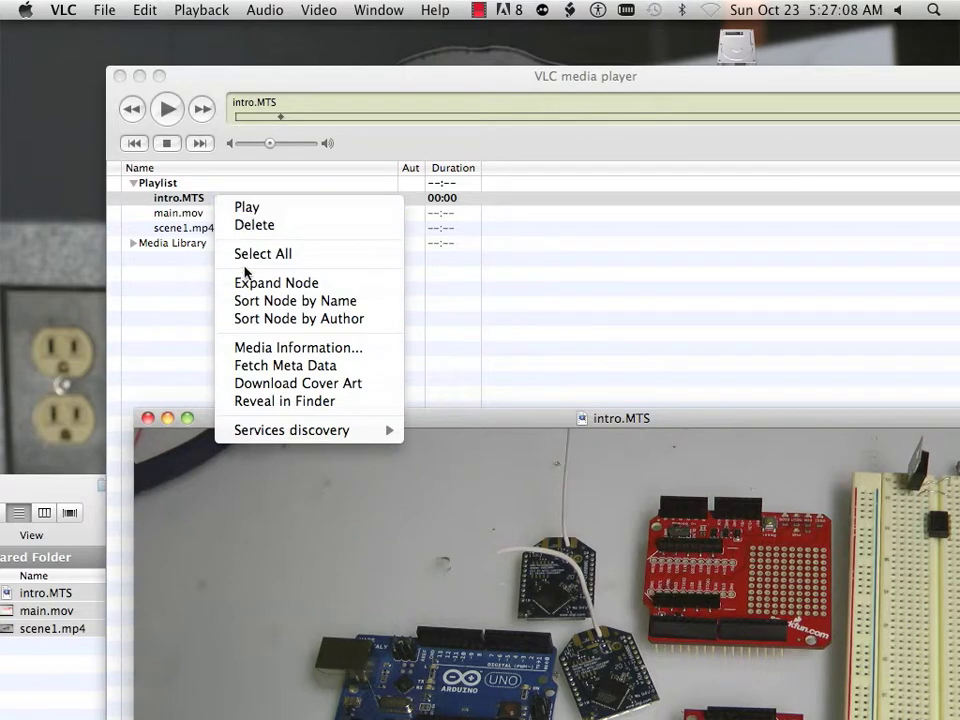
left_click(250, 347)
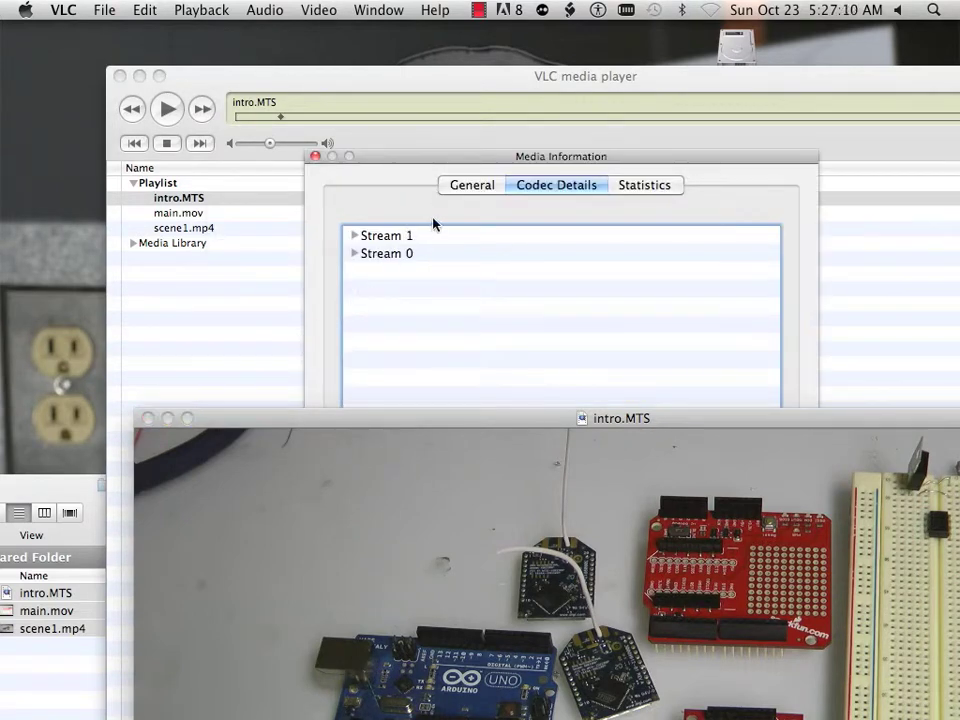
left_click_drag(478, 165, 486, 54)
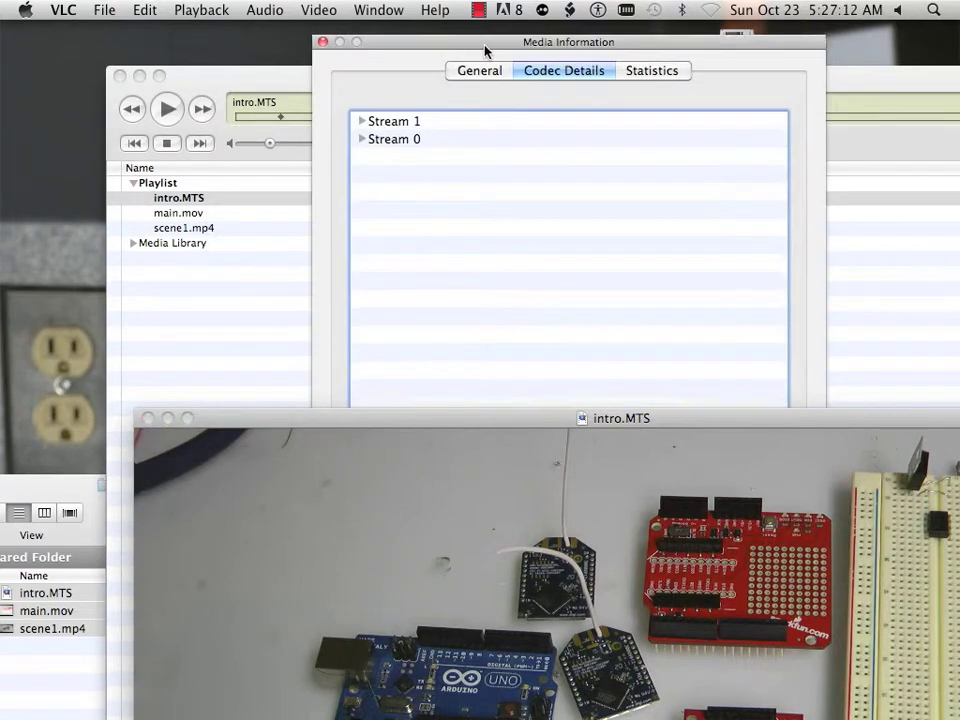
left_click(361, 143)
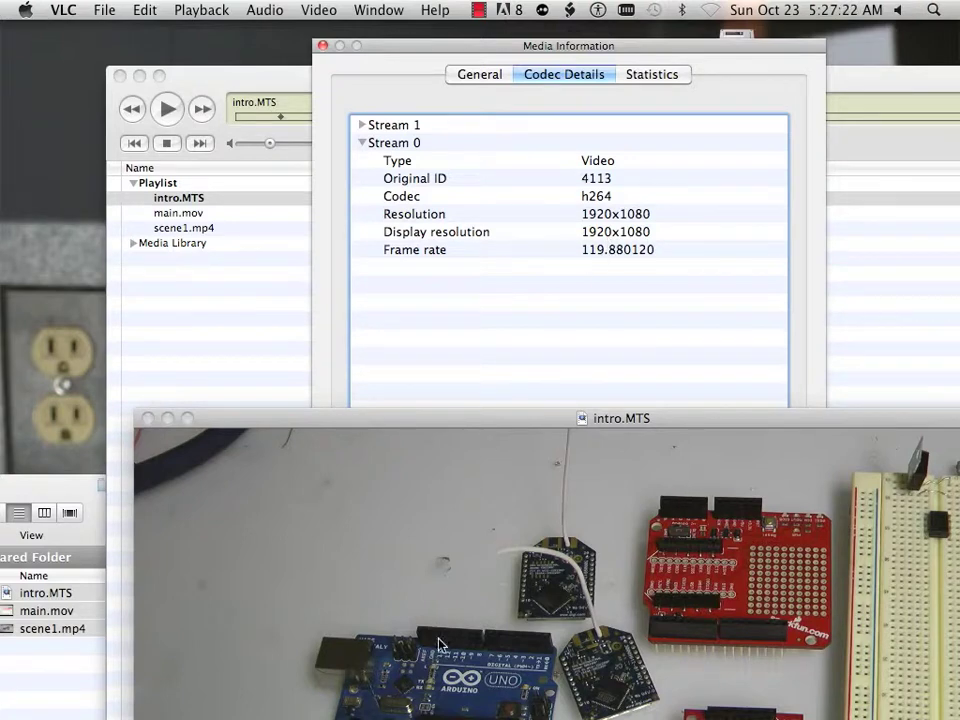
Step: Close the intro.MTS video and write 1920 x 1080 in a blank TextEdit document, keeping its window clear of the playlist
mouse_move(432, 718)
left_click(147, 418)
mouse_move(487, 712)
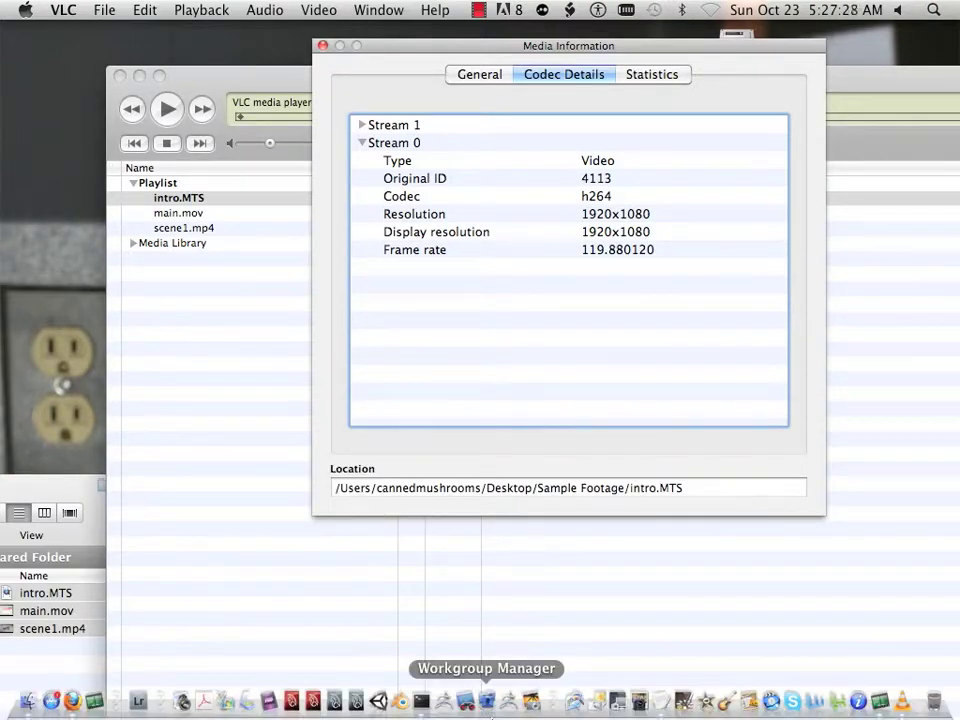
left_click(664, 702)
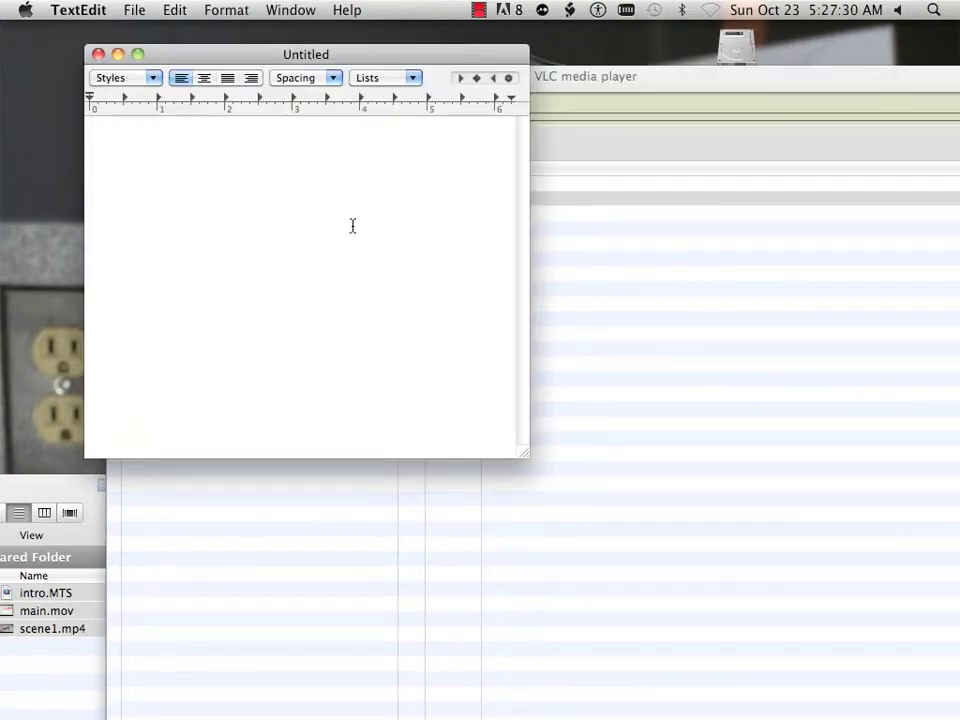
type("1")
key("BackSpace")
key("BackSpace")
type("1920 x 1080")
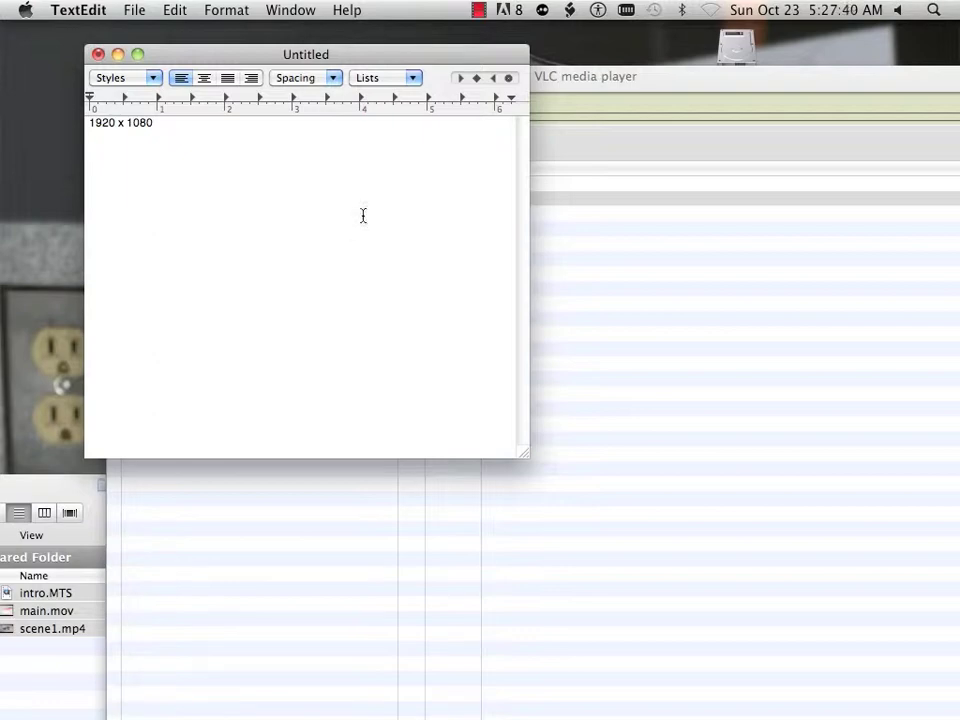
left_click_drag(281, 51, 481, 232)
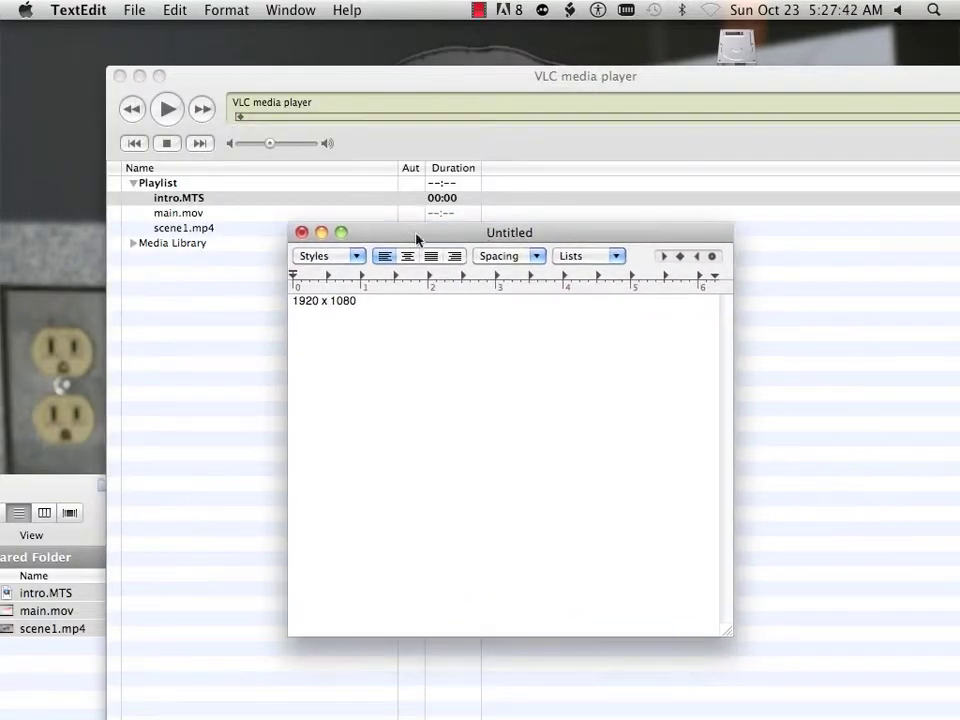
Step: Select main.mov in the VLC playlist, start playback and pause it, placing the video window below the playlist entries
left_click(204, 218)
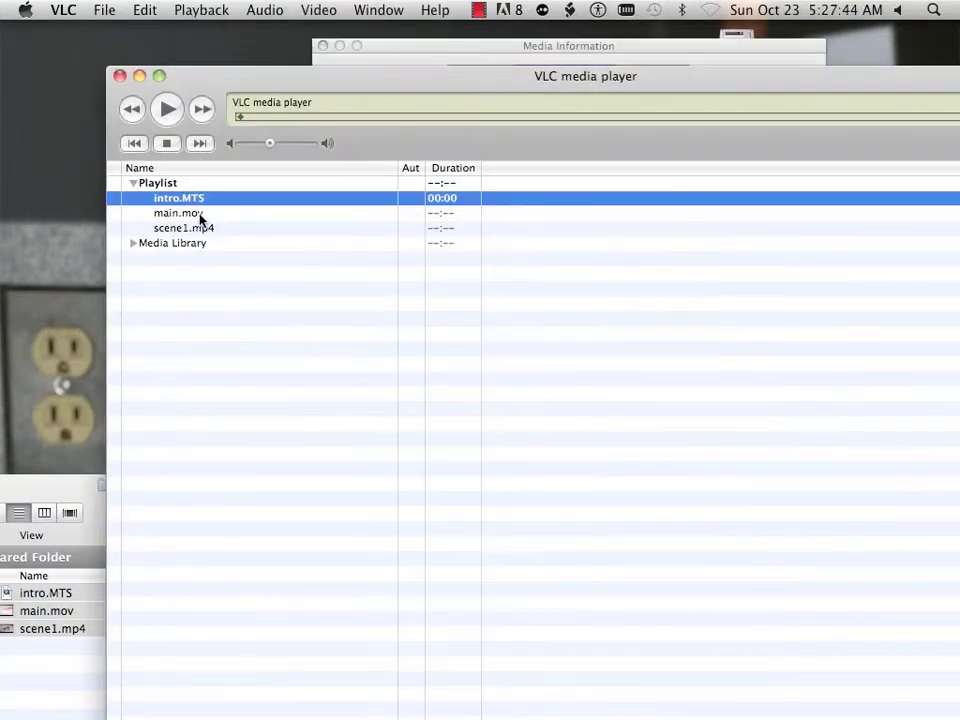
left_click(204, 216)
right_click(204, 216)
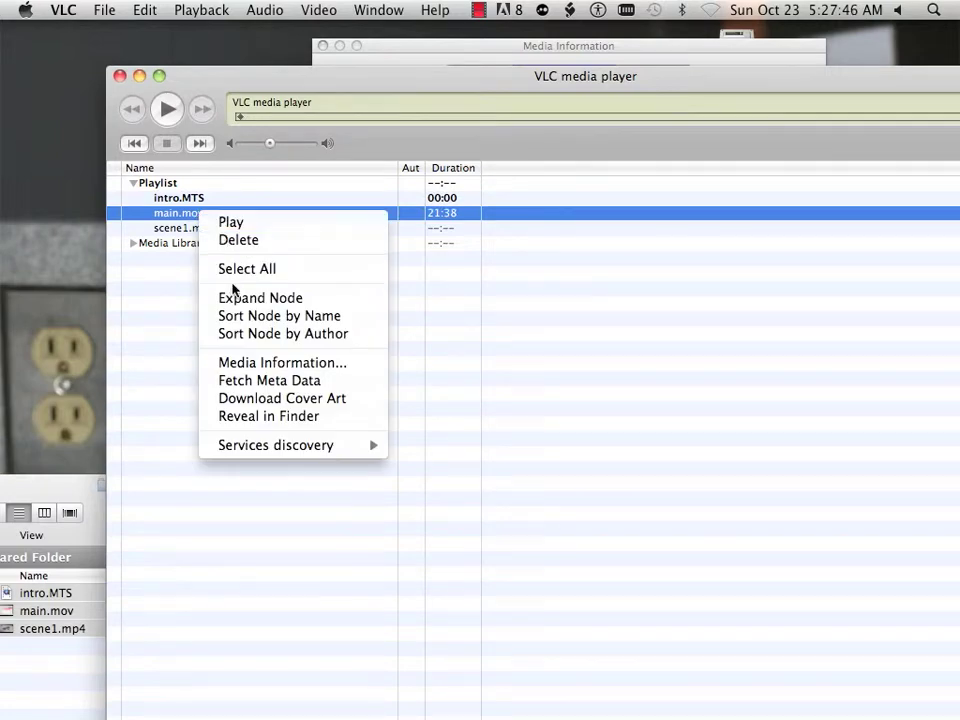
left_click(174, 104)
left_click(170, 106)
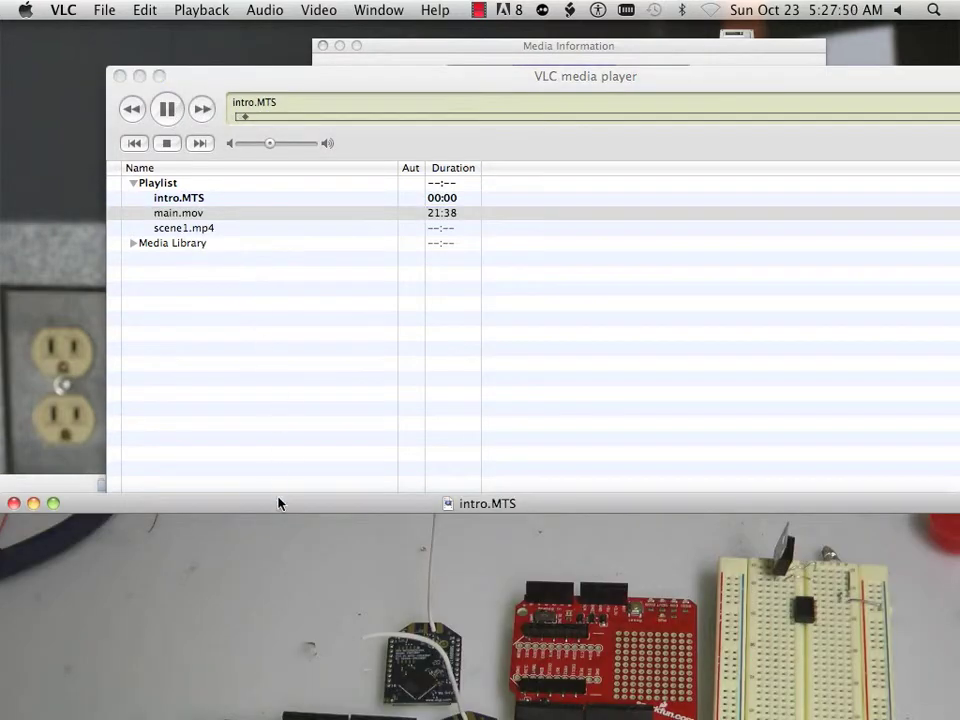
left_click_drag(266, 514, 494, 71)
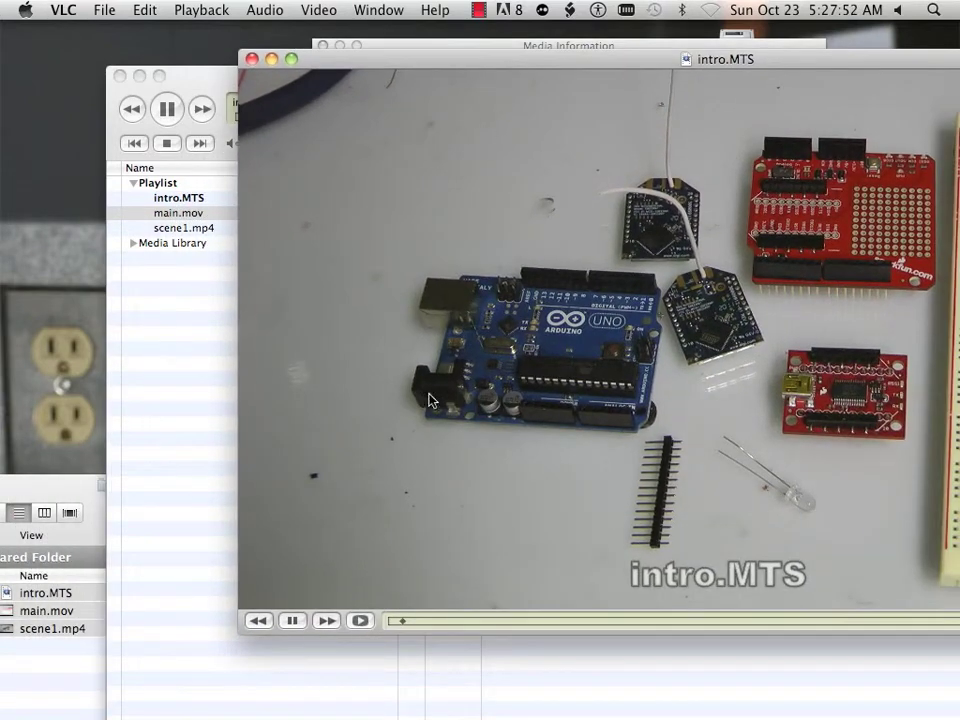
left_click(293, 621)
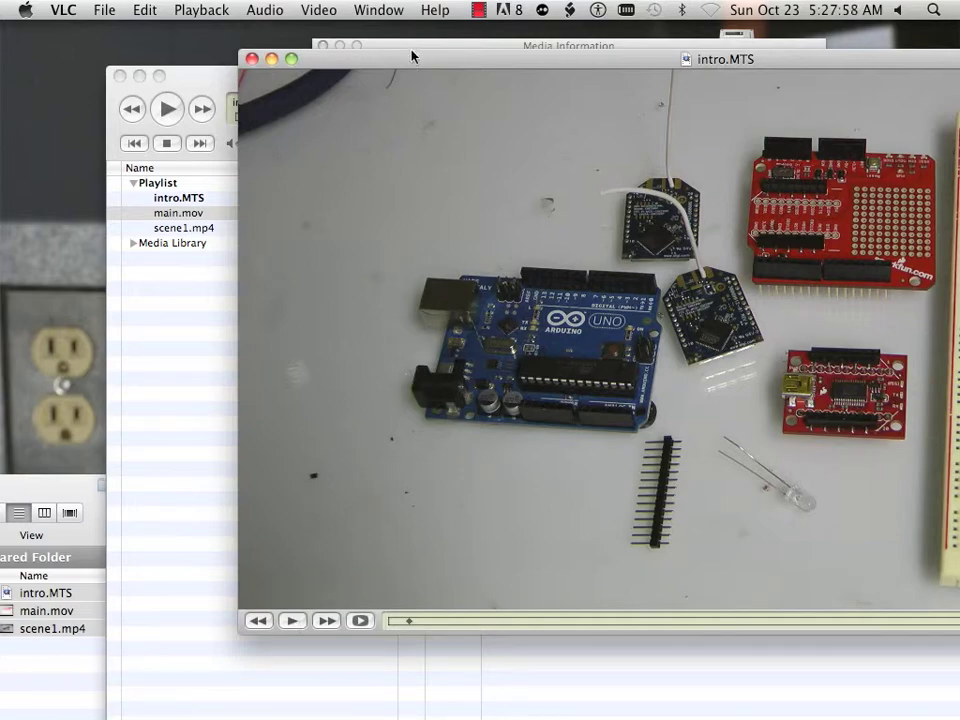
left_click_drag(411, 57, 188, 412)
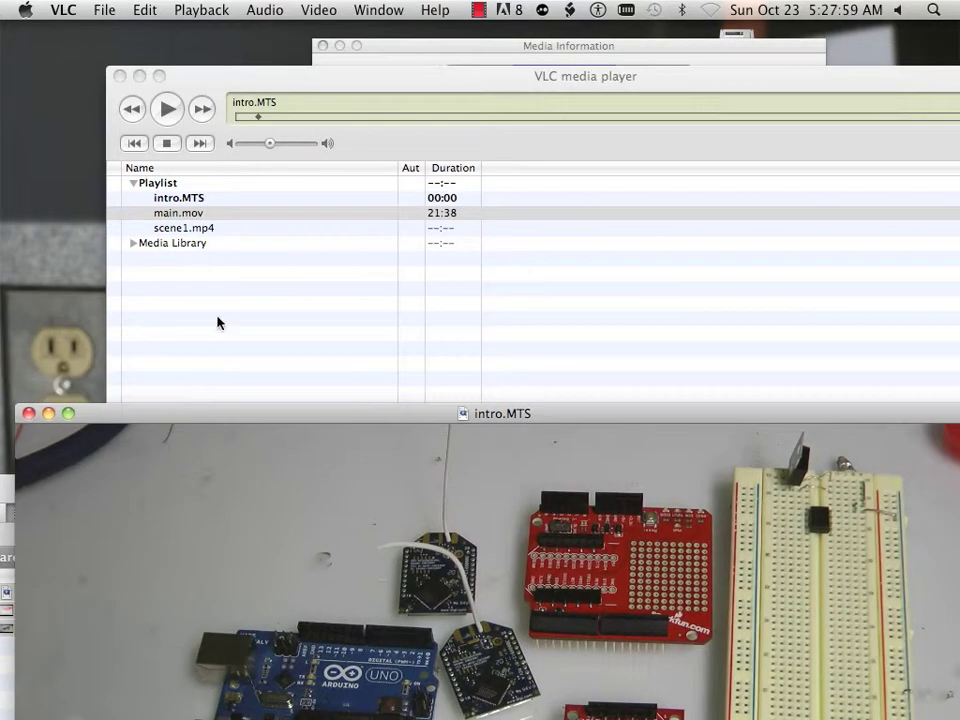
Step: Open the media information for main.mov and show the codec details of Stream 1
right_click(198, 218)
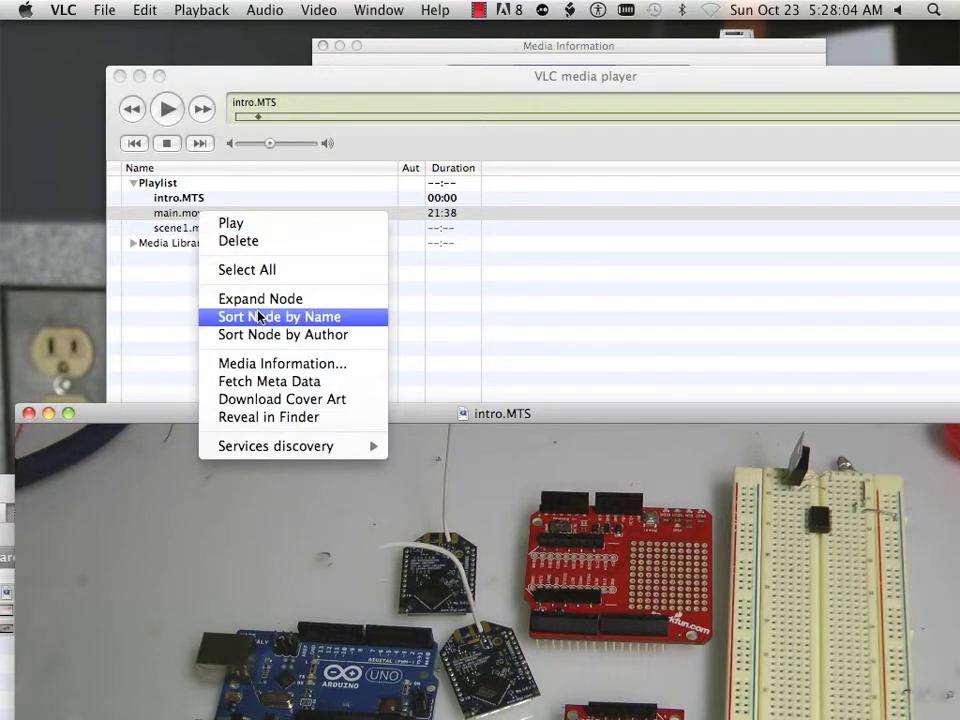
left_click(290, 364)
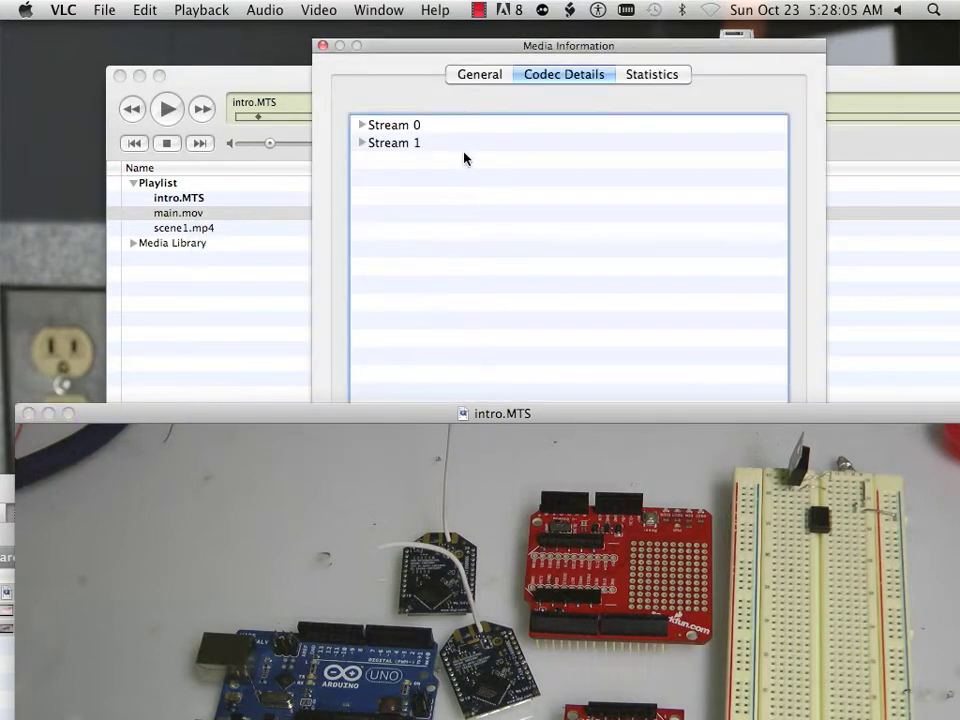
left_click(362, 143)
left_click(362, 143)
left_click(362, 143)
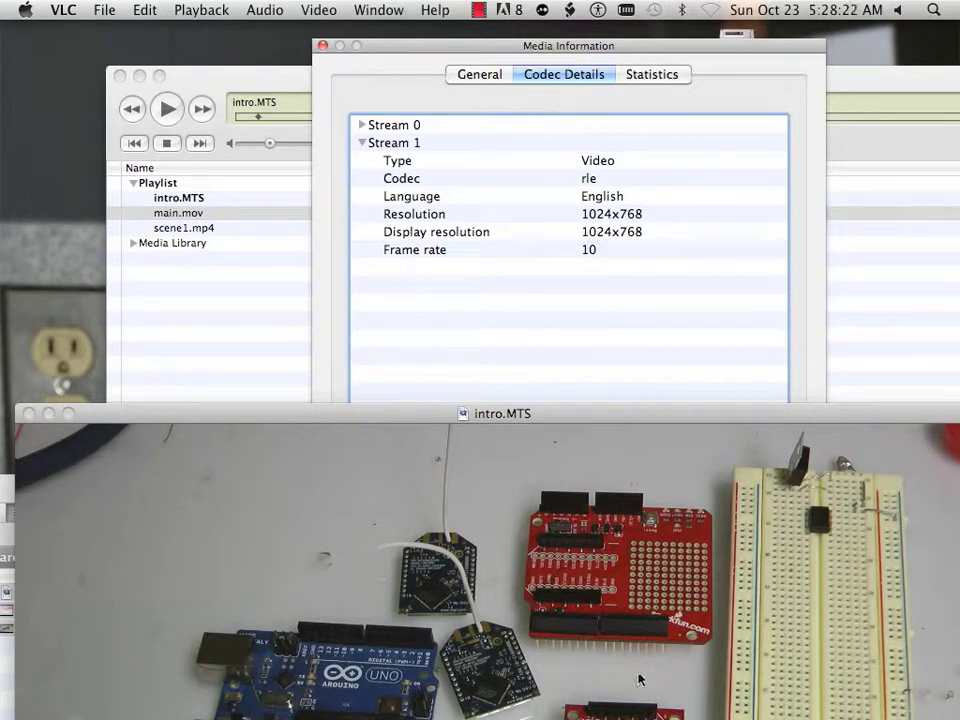
Step: Move the video window off the media information and add 1024x768 on a new line of the TextEdit note
left_click_drag(475, 410, 956, 243)
left_click_drag(601, 263, 890, 126)
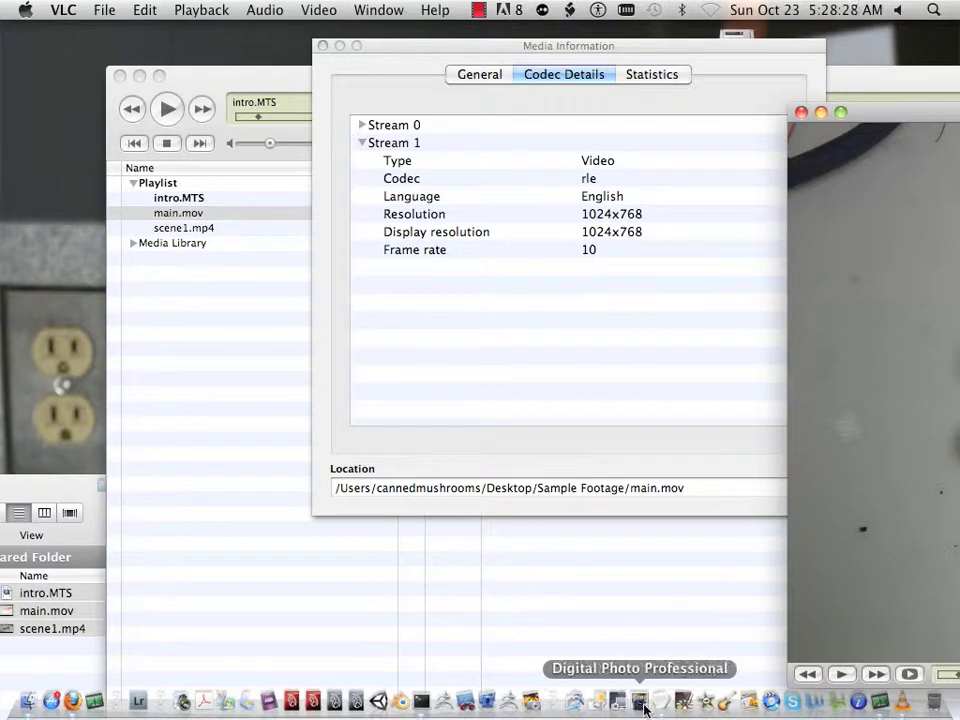
left_click(658, 703)
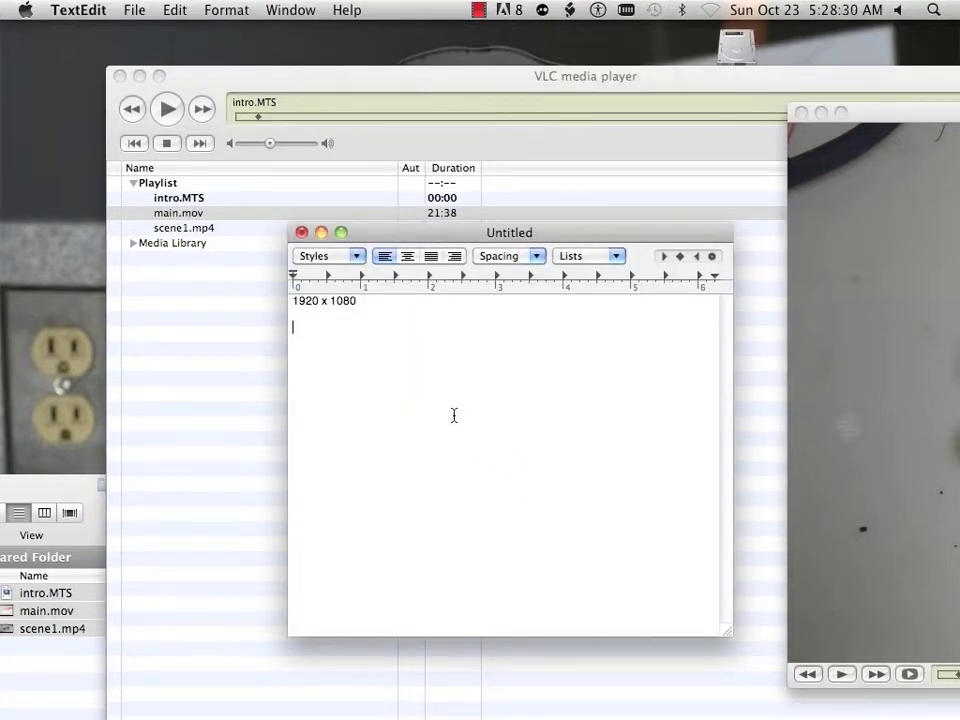
key("Return")
type("1024x768")
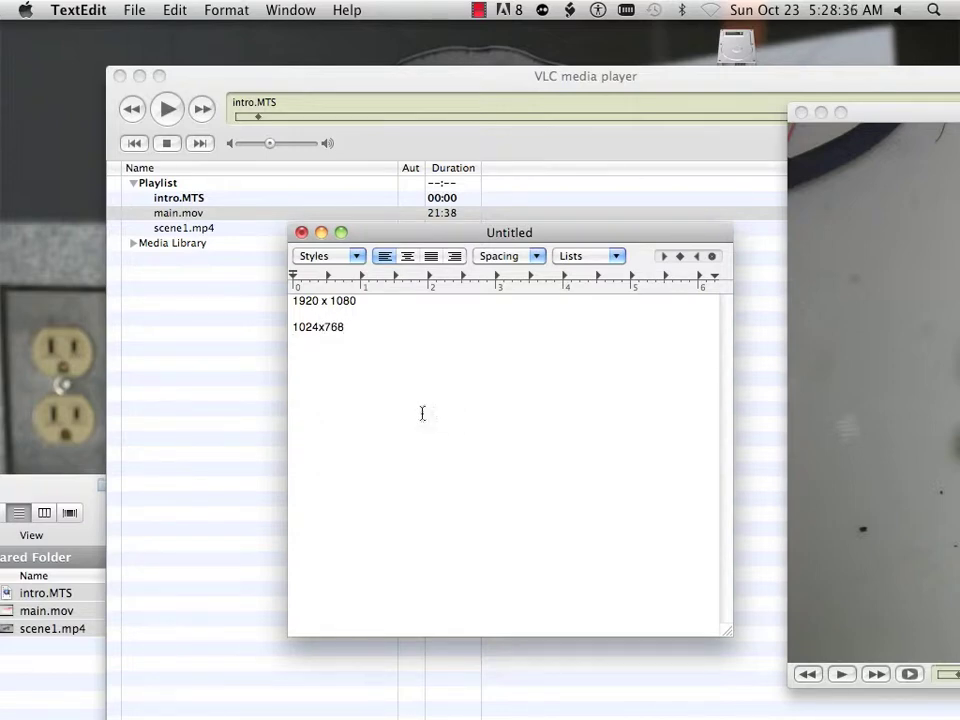
Step: Play scene1.mp4 from the VLC playlist and bring its video window into view
left_click(170, 229)
right_click(171, 230)
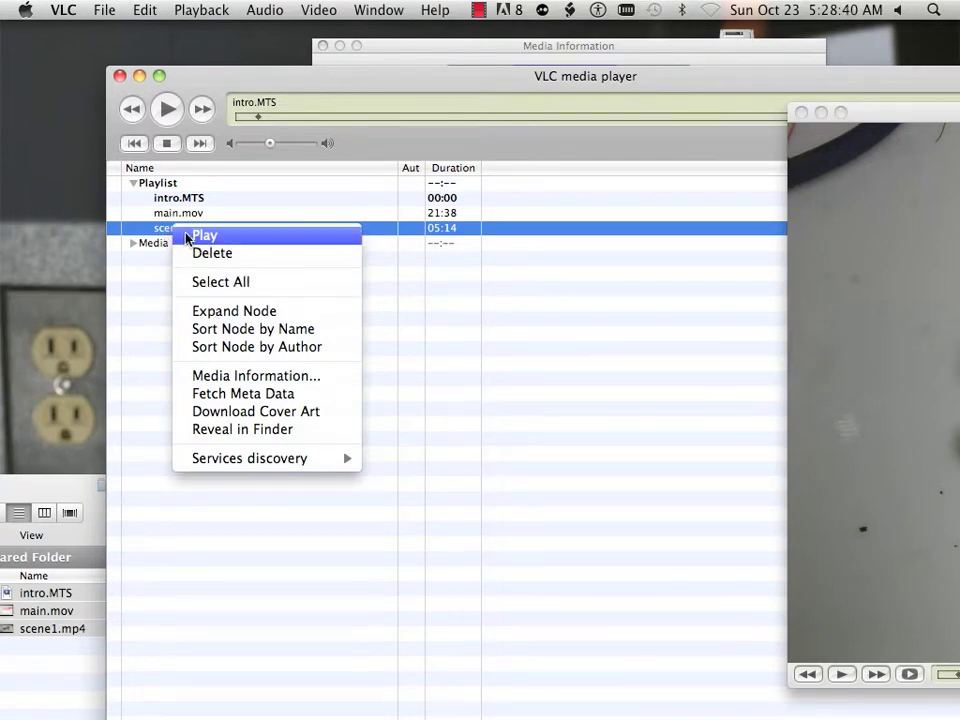
left_click(202, 235)
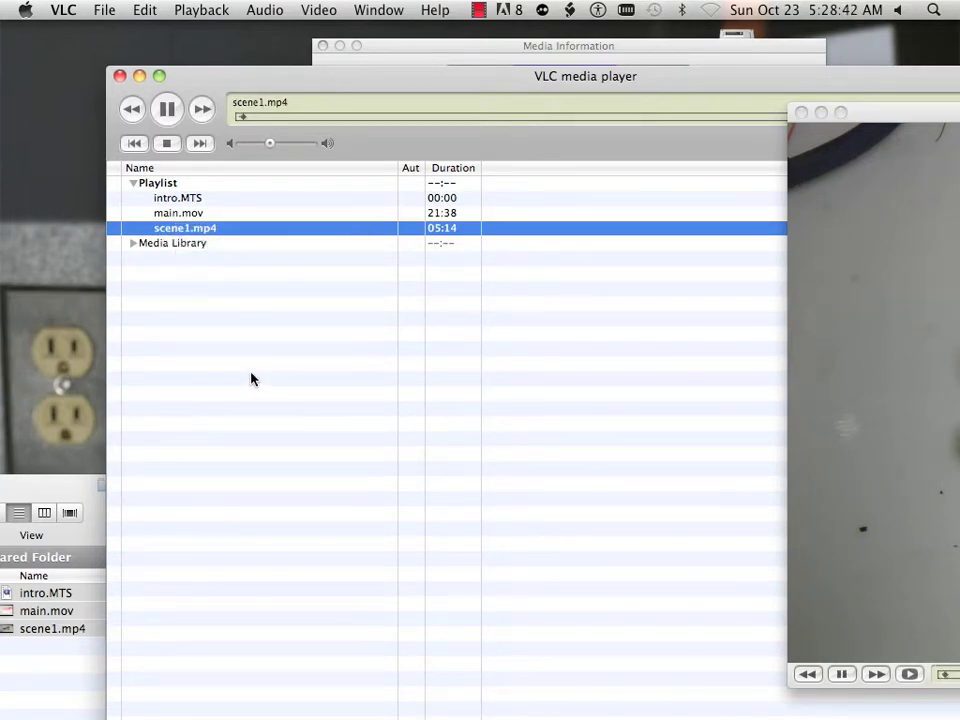
left_click(845, 412)
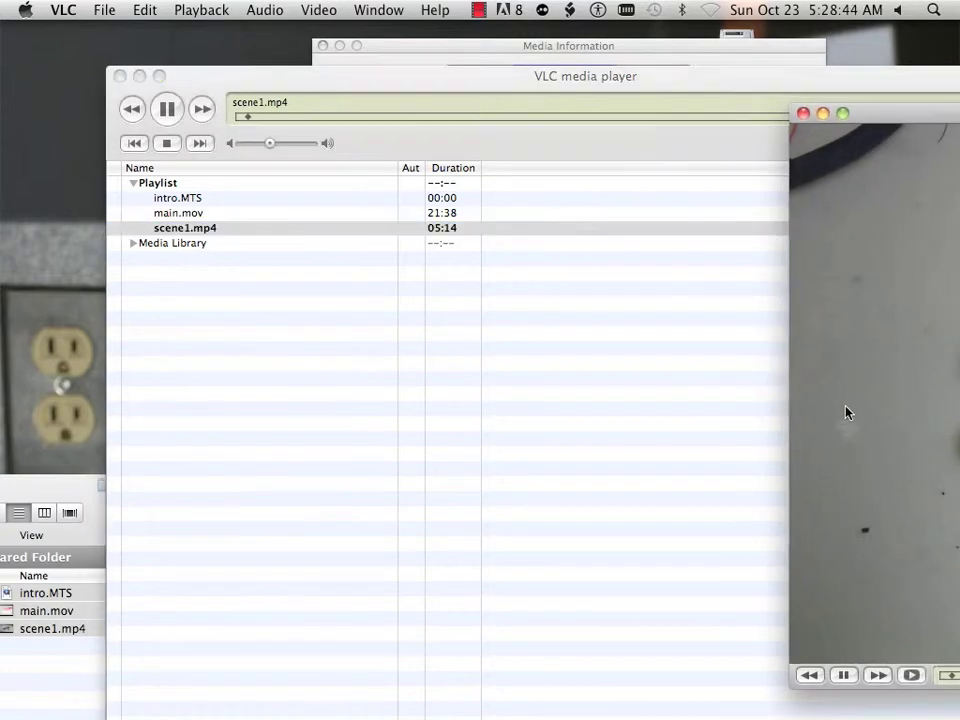
left_click(845, 114)
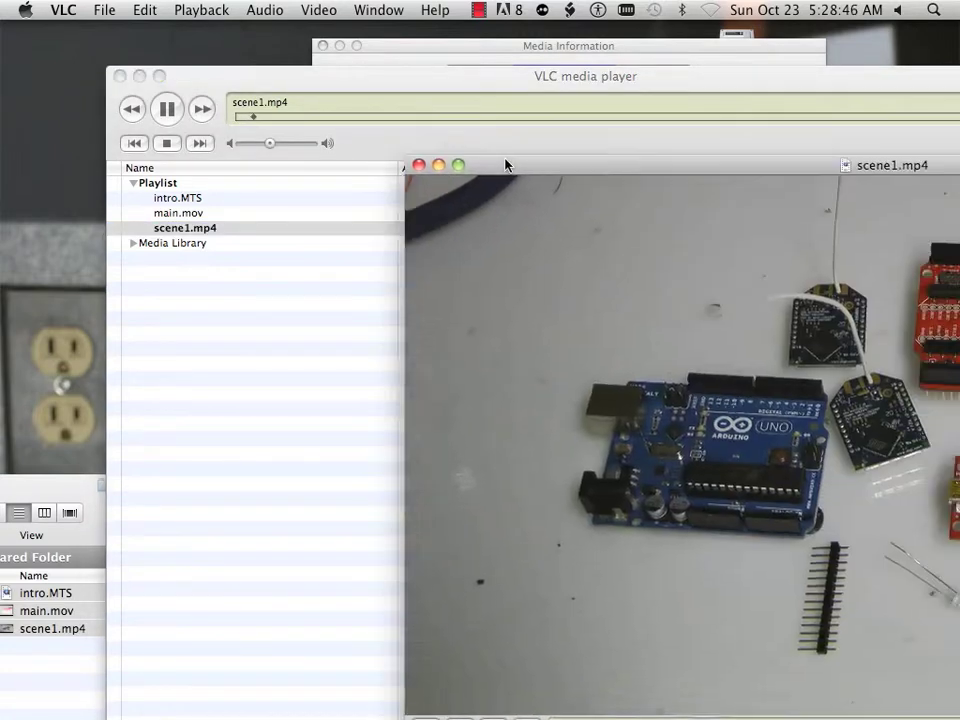
Step: Open the media information for scene1.mp4, uncover it and show the codec details of Stream 1 and Stream 0
left_click(207, 236)
right_click(207, 236)
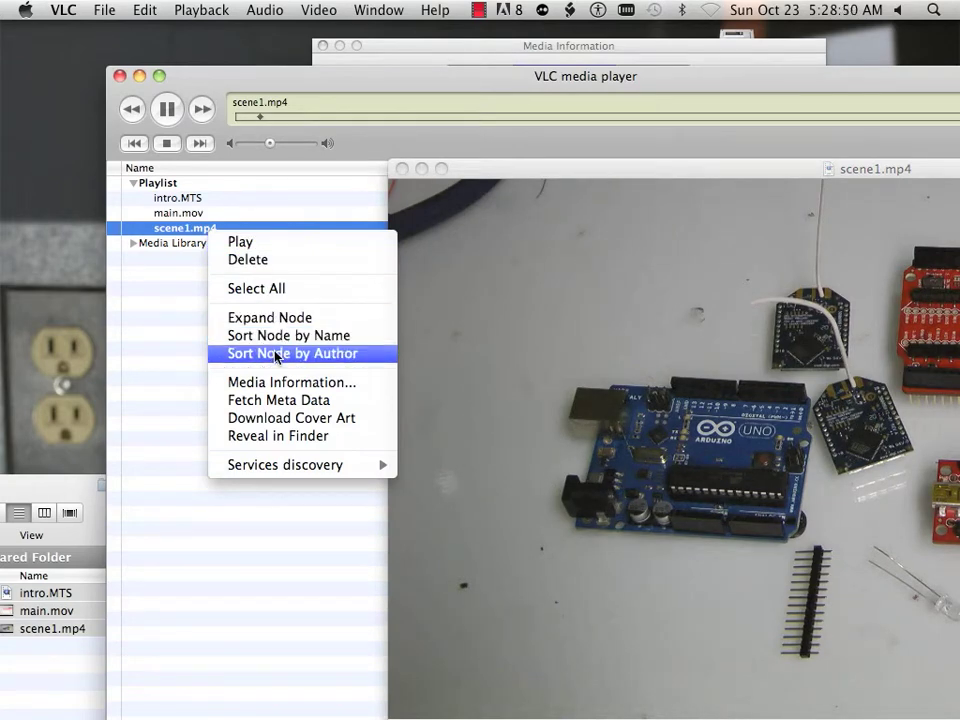
left_click(272, 381)
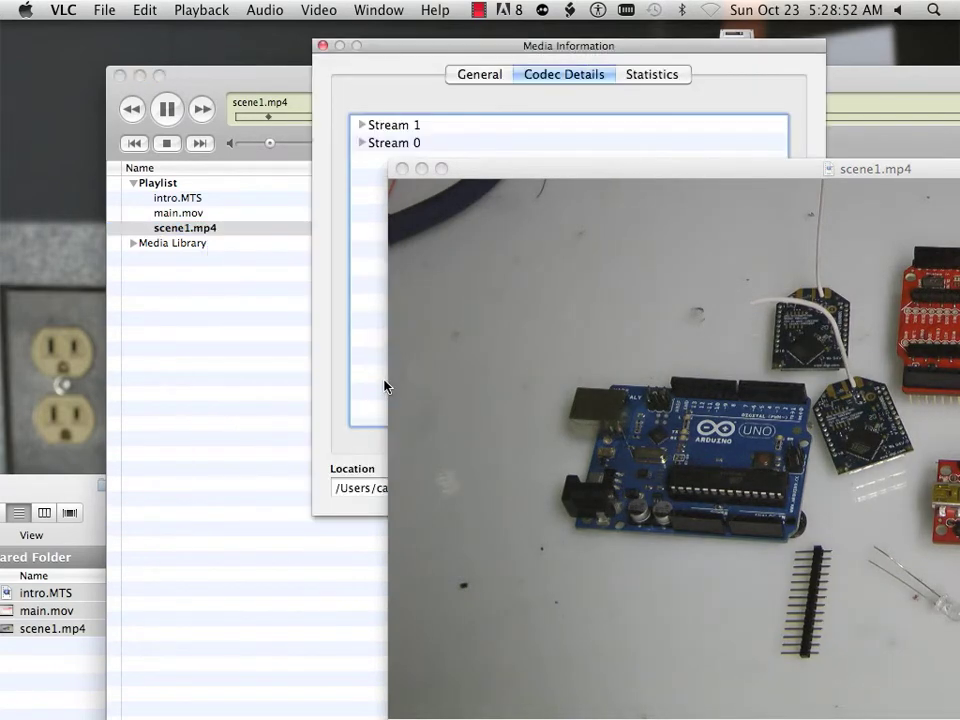
left_click_drag(476, 196, 724, 375)
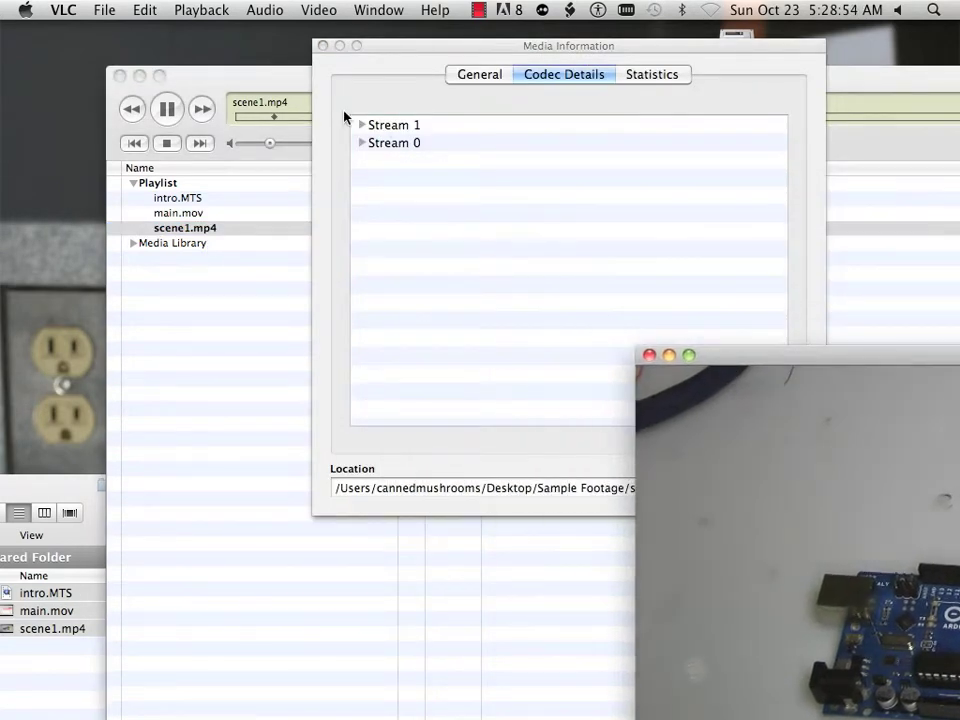
left_click(360, 125)
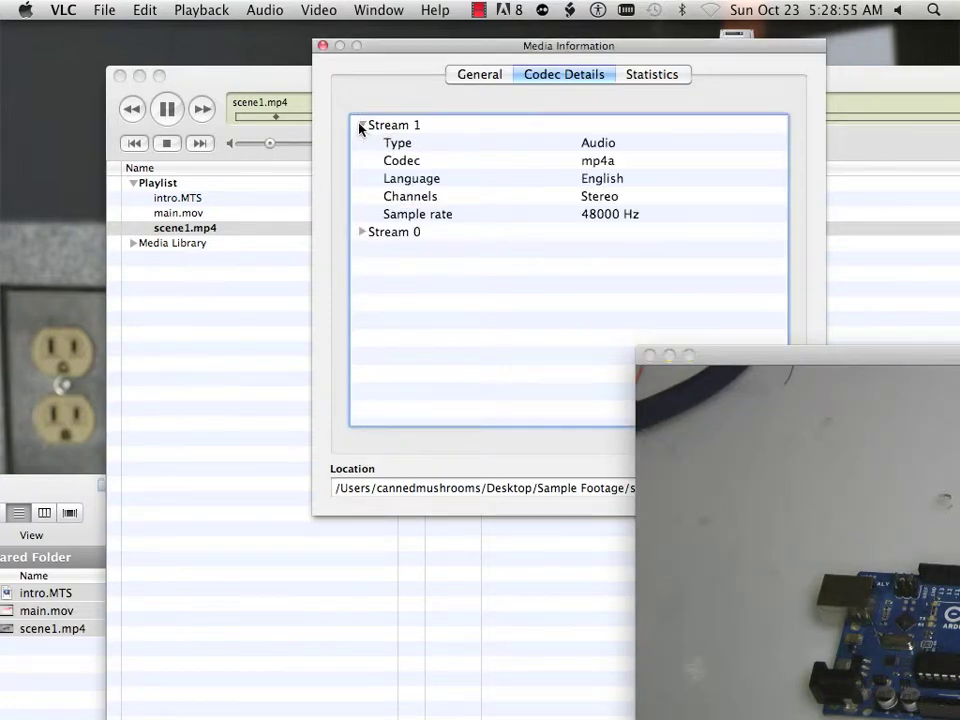
left_click(361, 232)
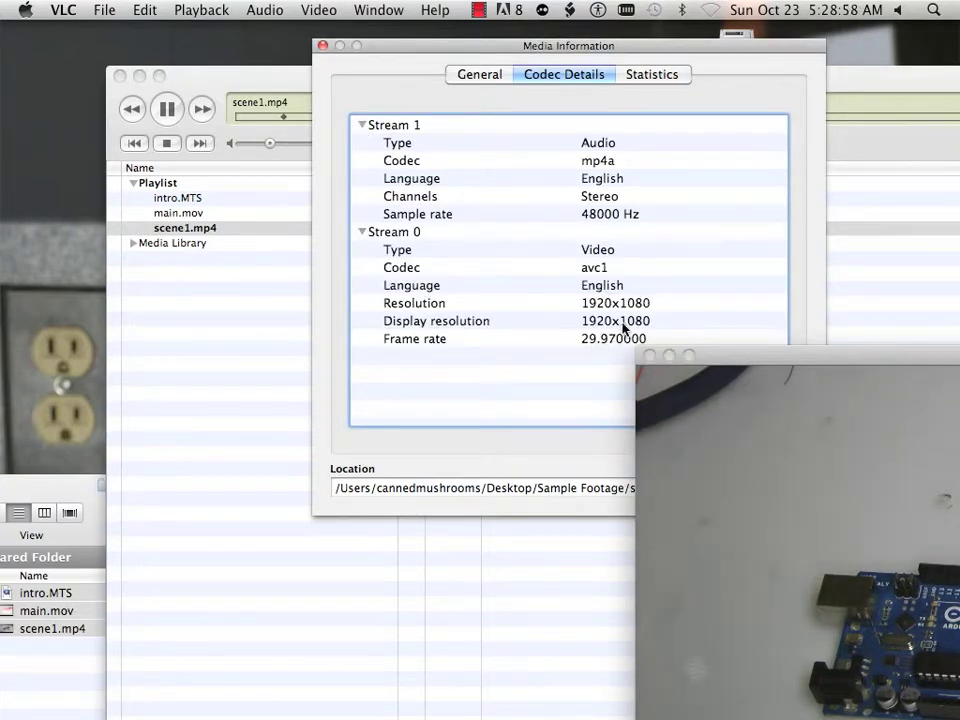